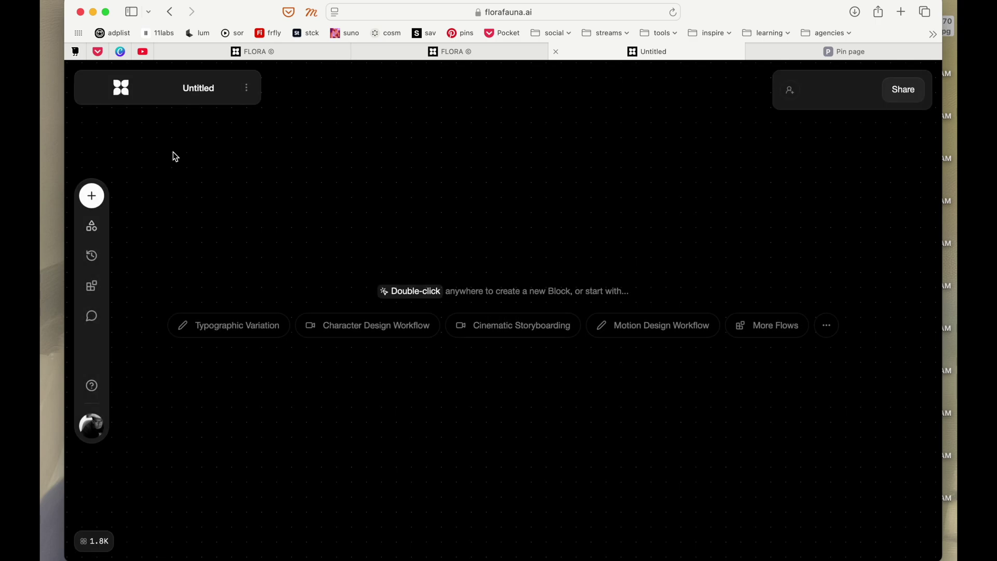
# Step: Rename the untitled project as Test
pyautogui.doubleClick(198, 87)
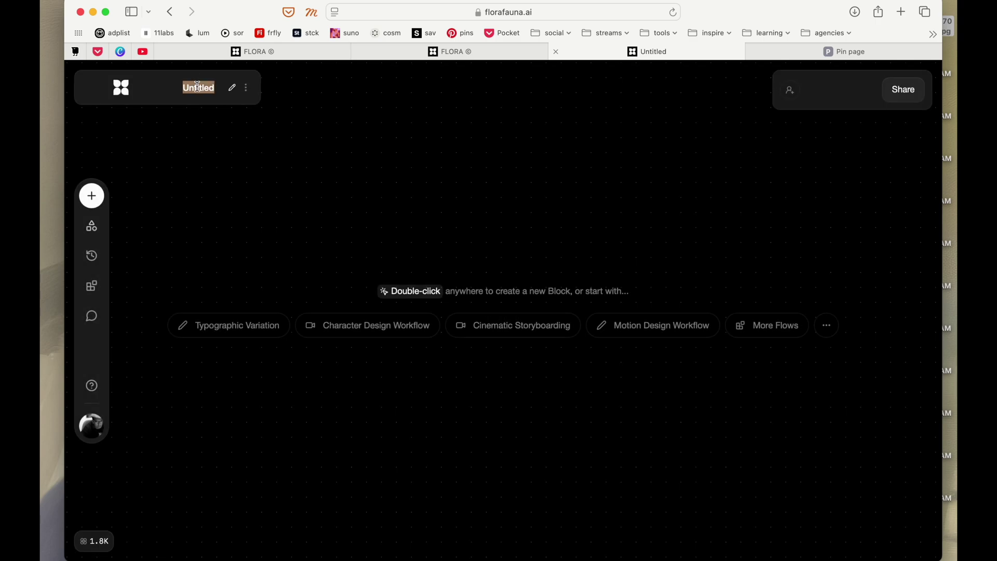
pyautogui.write('T')
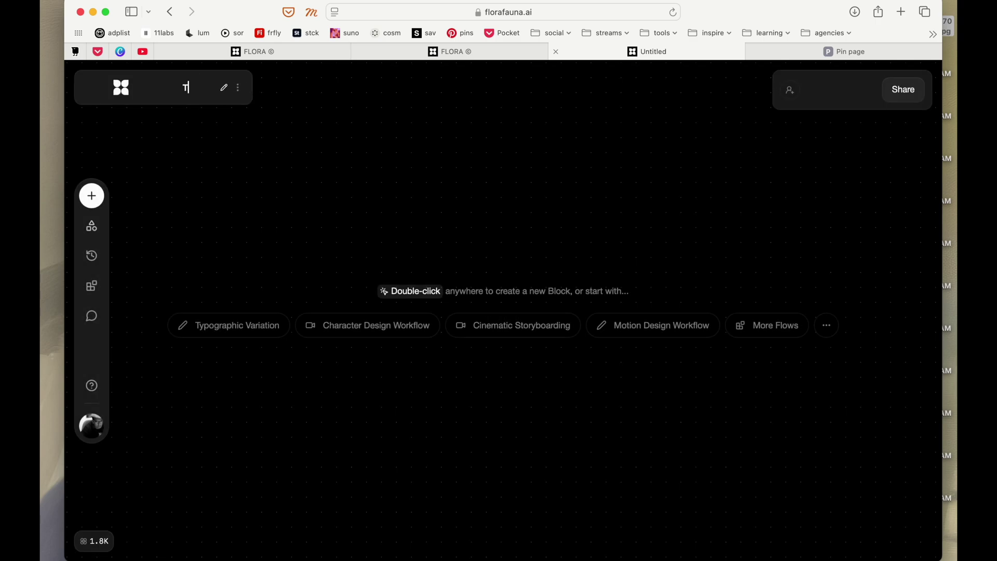
pyautogui.write('est')
pyautogui.click(441, 203)
# Step: Load the Typographic Variation starter flow on the canvas and look over its serif letter C images
pyautogui.click(234, 327)
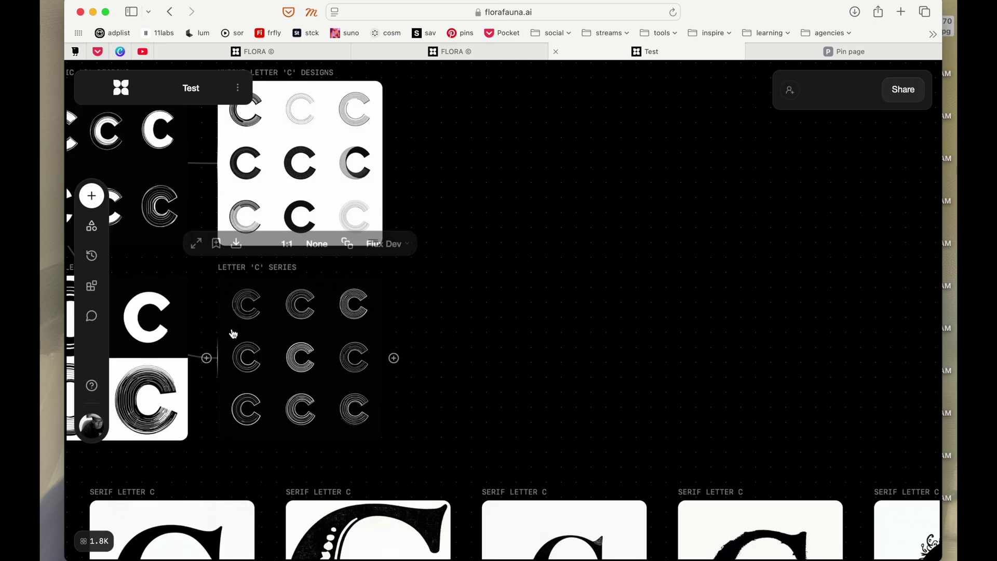
pyautogui.moveTo(510, 340); pyautogui.dragTo(606, 343)
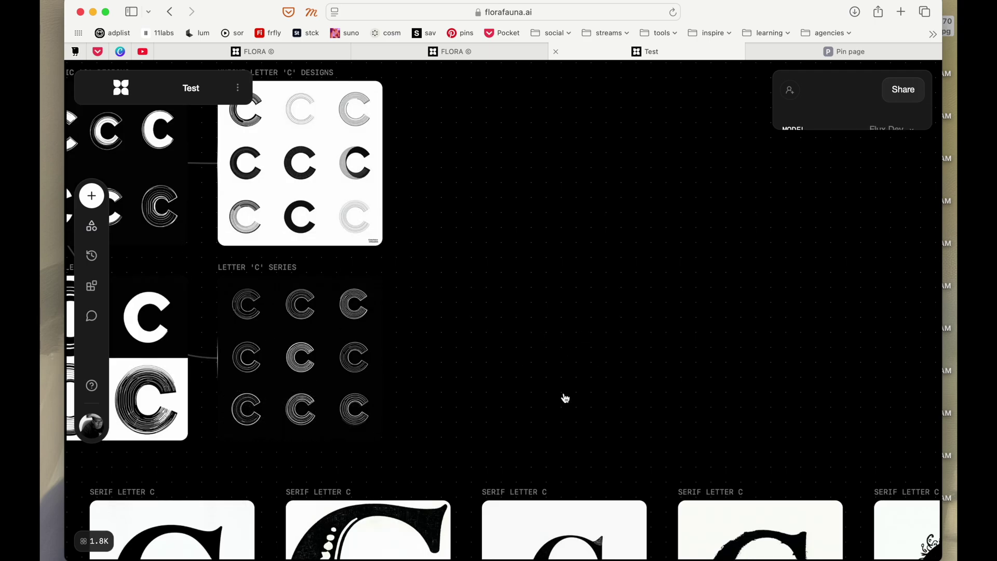
pyautogui.scroll(-15, 565, 398)
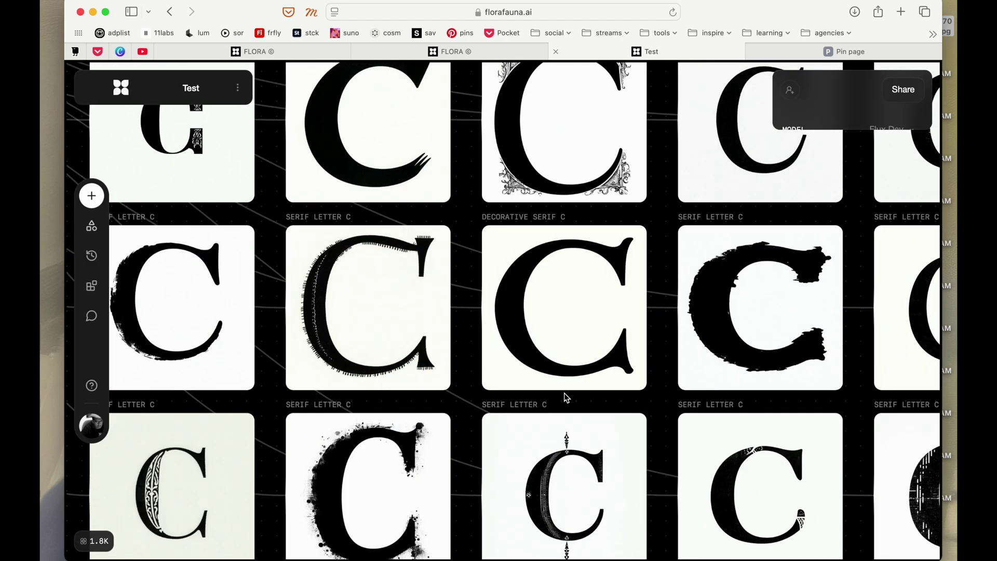
pyautogui.scroll(20, 564, 392)
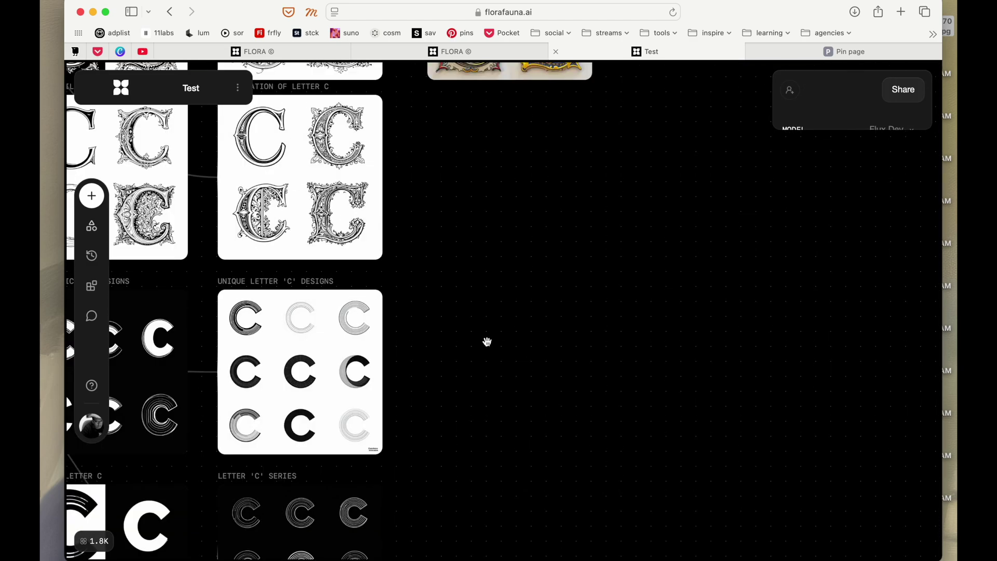
# Step: Examine the flow's text prompt blocks and the letter C image blocks connected to them
pyautogui.rightClick(501, 338)
pyautogui.hscroll(-5, 501, 337)
pyautogui.rightClick(190, 228)
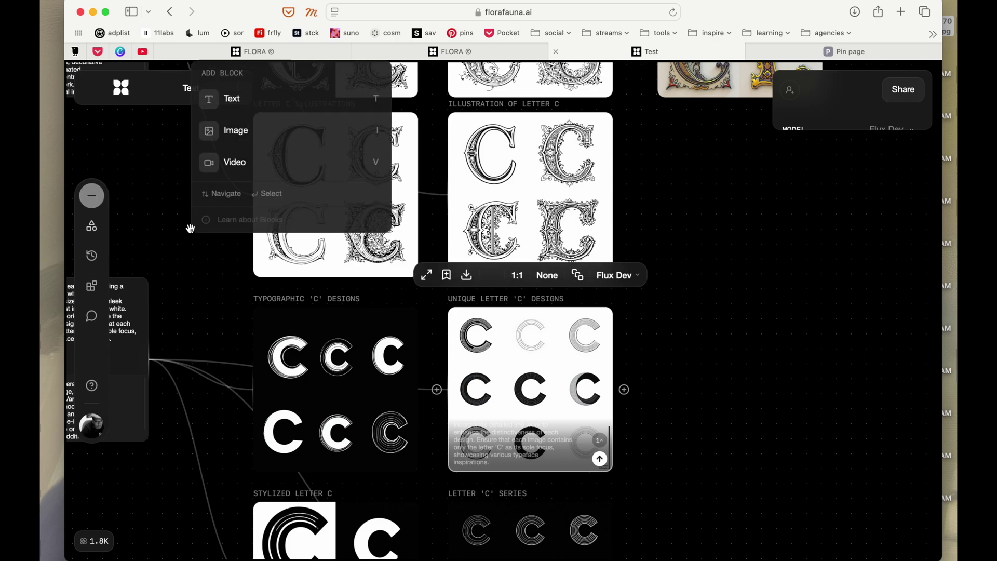
pyautogui.rightClick(190, 230)
pyautogui.click(191, 299)
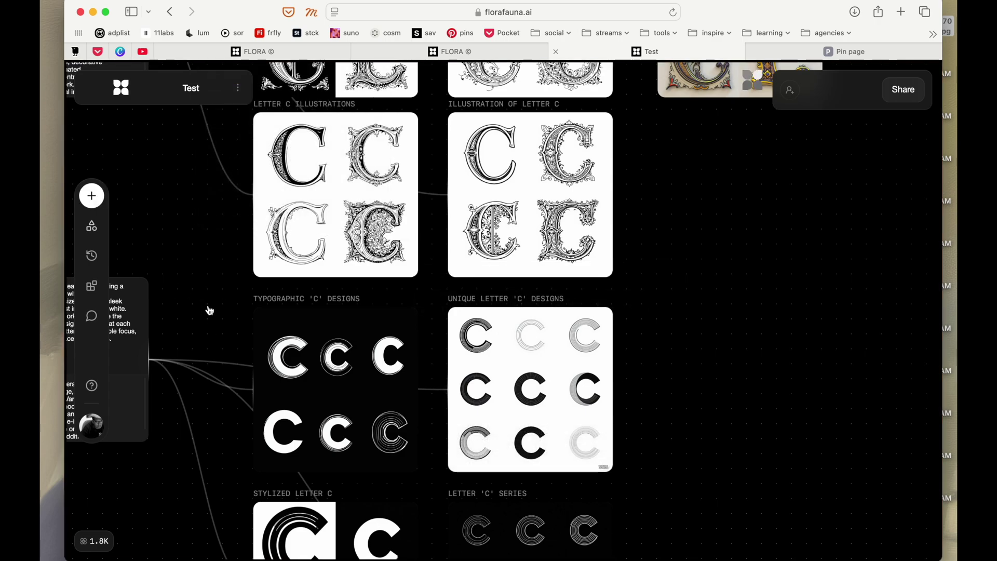
pyautogui.click(207, 304)
pyautogui.moveTo(177, 302); pyautogui.dragTo(515, 323)
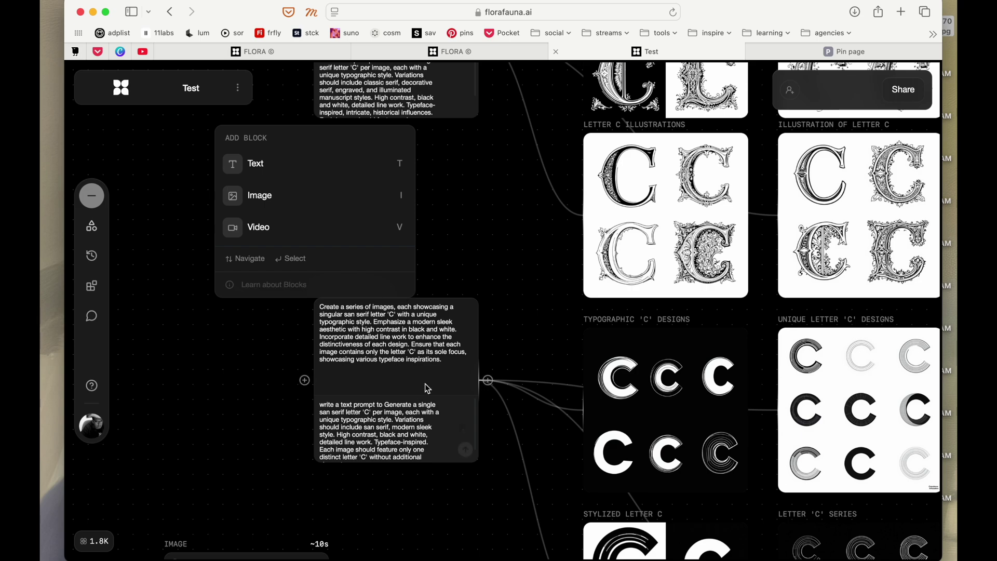
pyautogui.scroll(5, 478, 280)
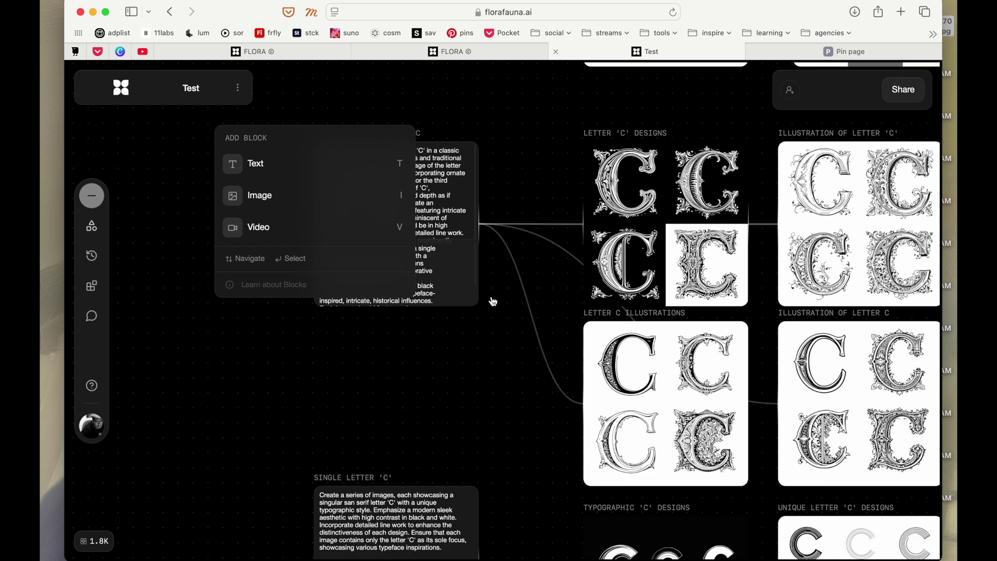
pyautogui.click(496, 329)
pyautogui.scroll(-1, 523, 247)
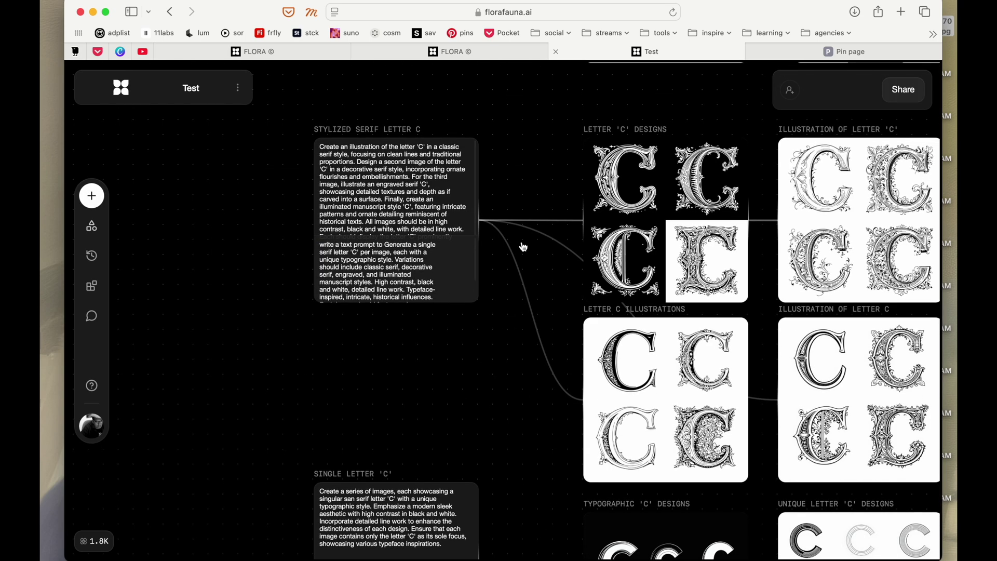
pyautogui.doubleClick(499, 159)
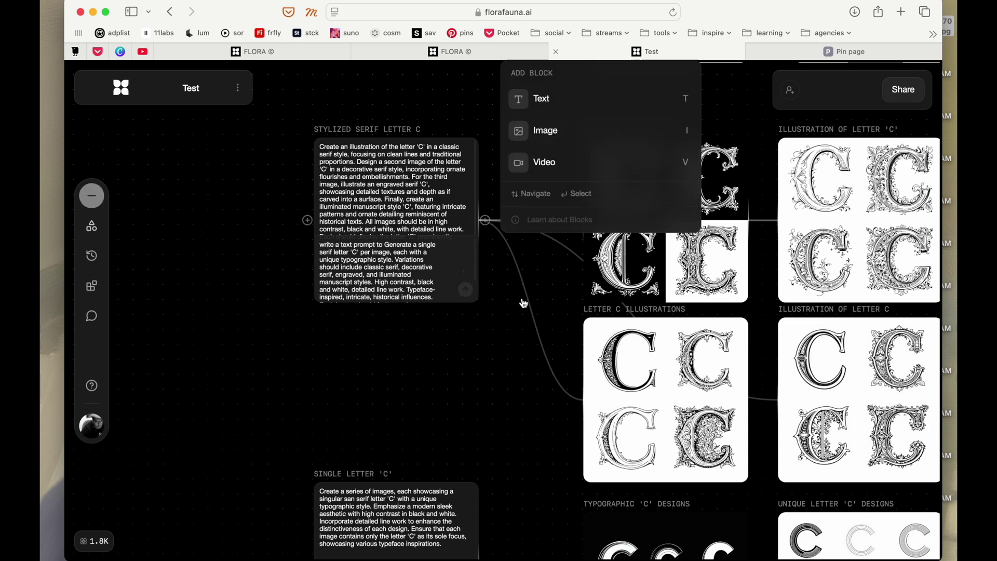
pyautogui.click(552, 435)
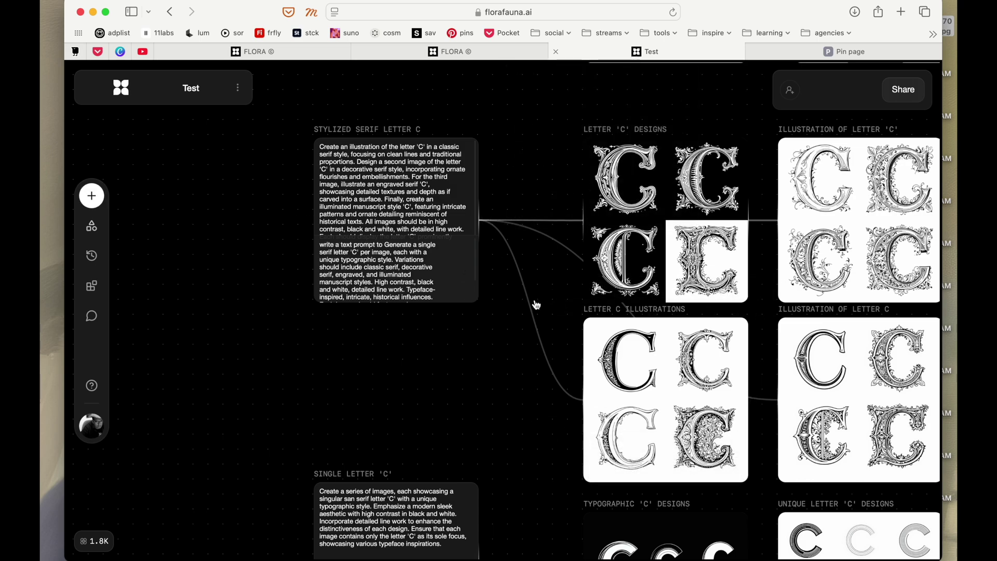
pyautogui.hscroll(10, 537, 305)
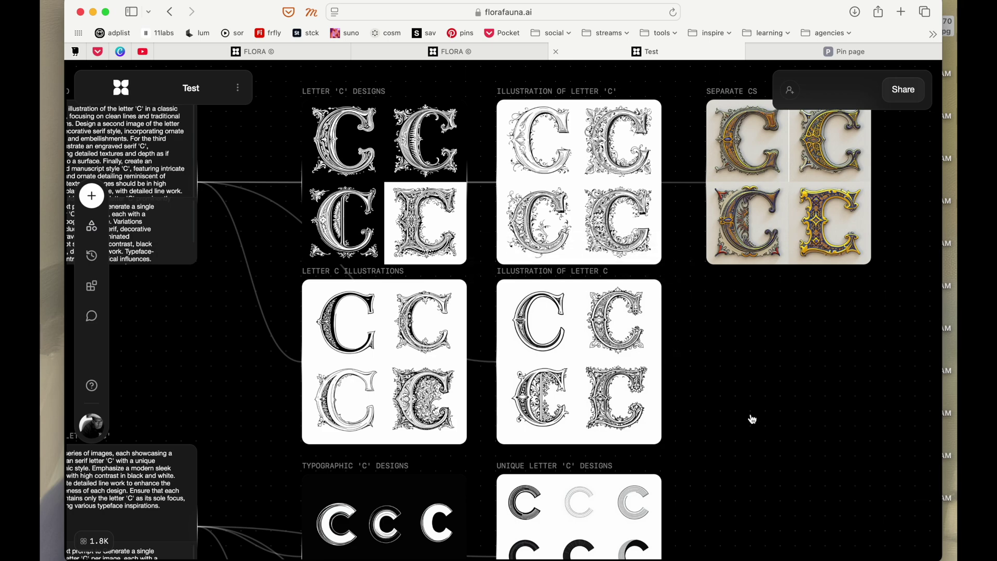
pyautogui.scroll(-4, 708, 408)
pyautogui.scroll(6, 708, 408)
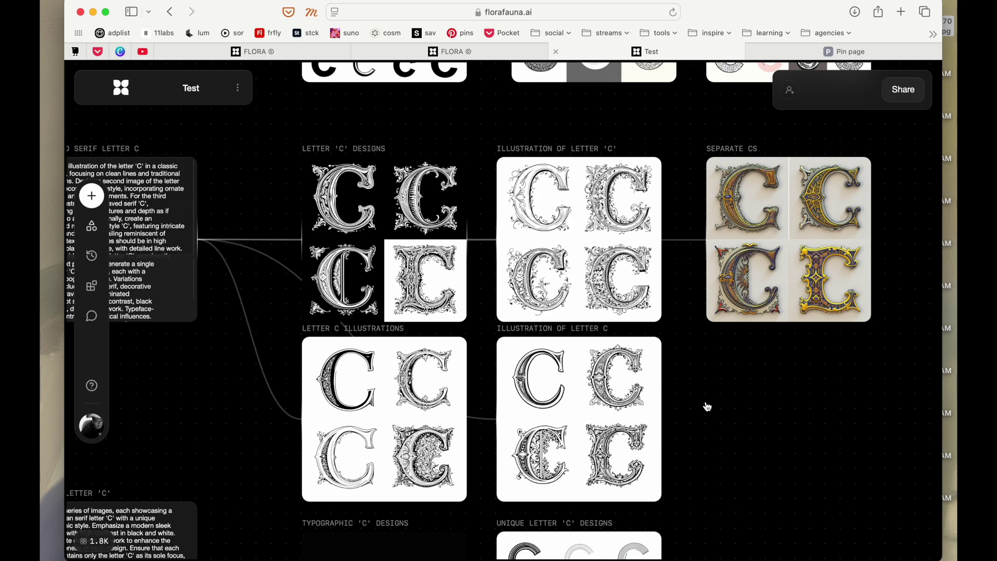
pyautogui.scroll(15, 708, 409)
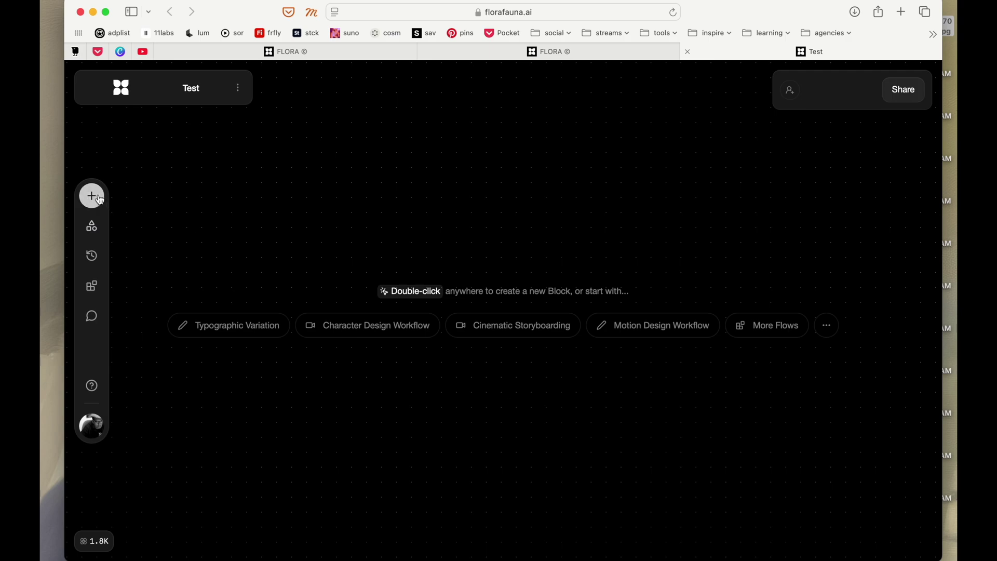
# Step: Add a text block on the empty canvas and generate its text from the prompt "a man in the crowd"
pyautogui.click(92, 233)
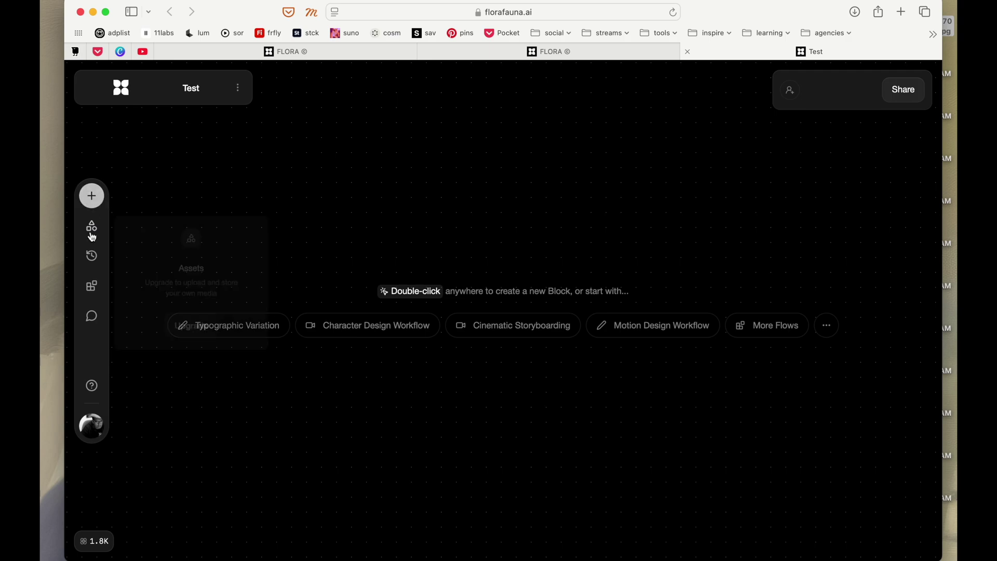
pyautogui.click(89, 195)
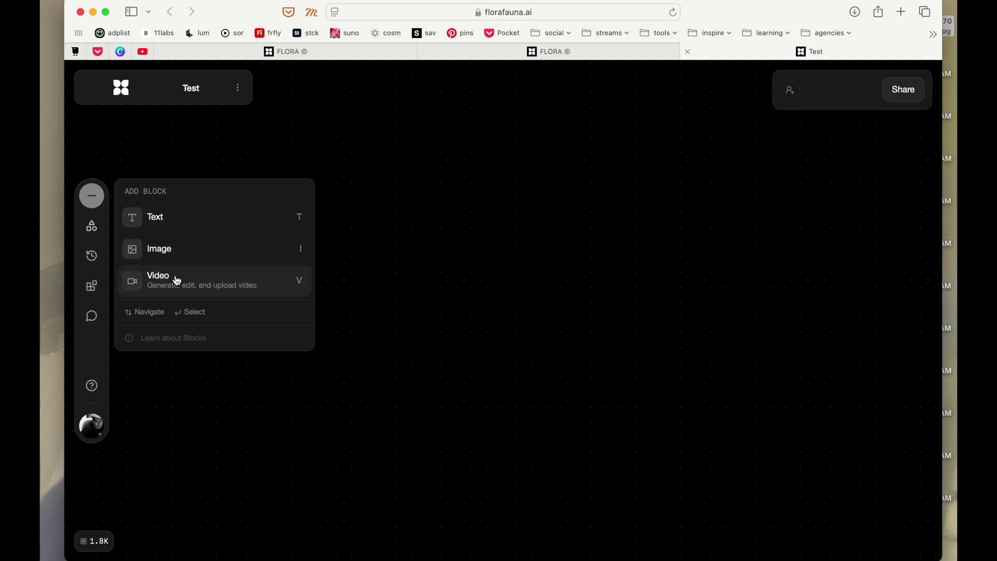
pyautogui.click(164, 229)
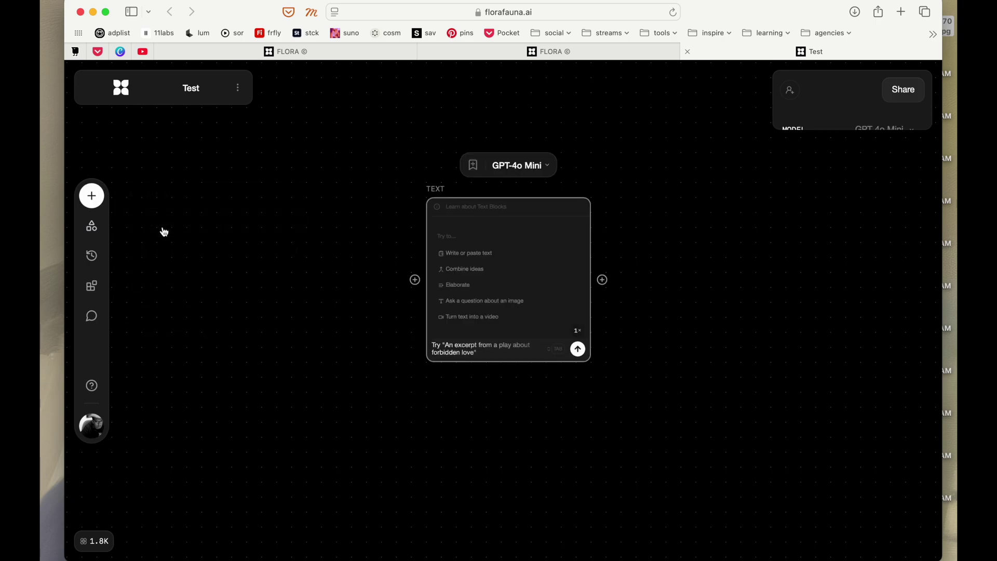
pyautogui.click(455, 350)
pyautogui.write('a man in the crowd')
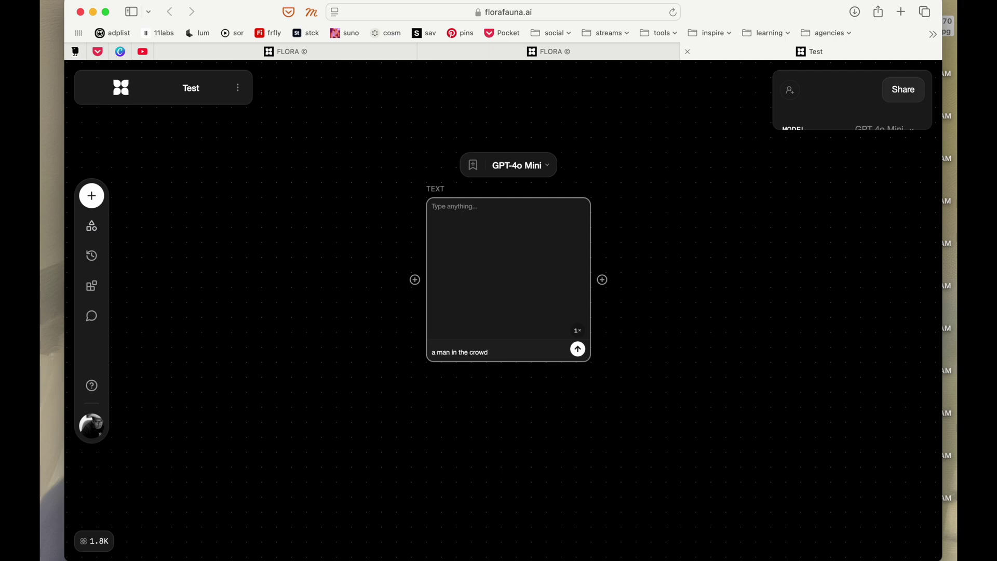
pyautogui.press('Return')
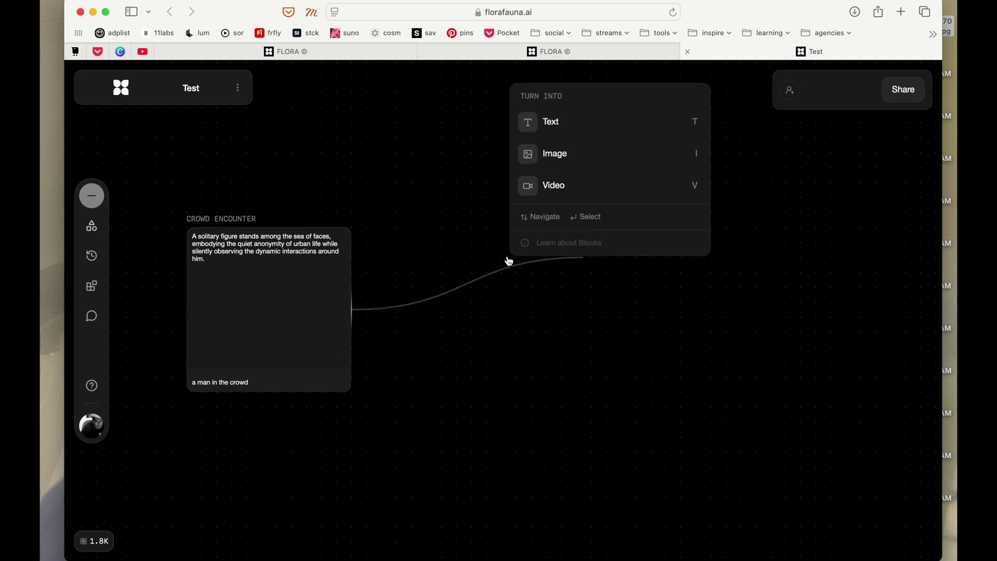
# Step: Turn the crowd text into a connected image block, generate the image, and place the block closer to the text block
pyautogui.click(557, 156)
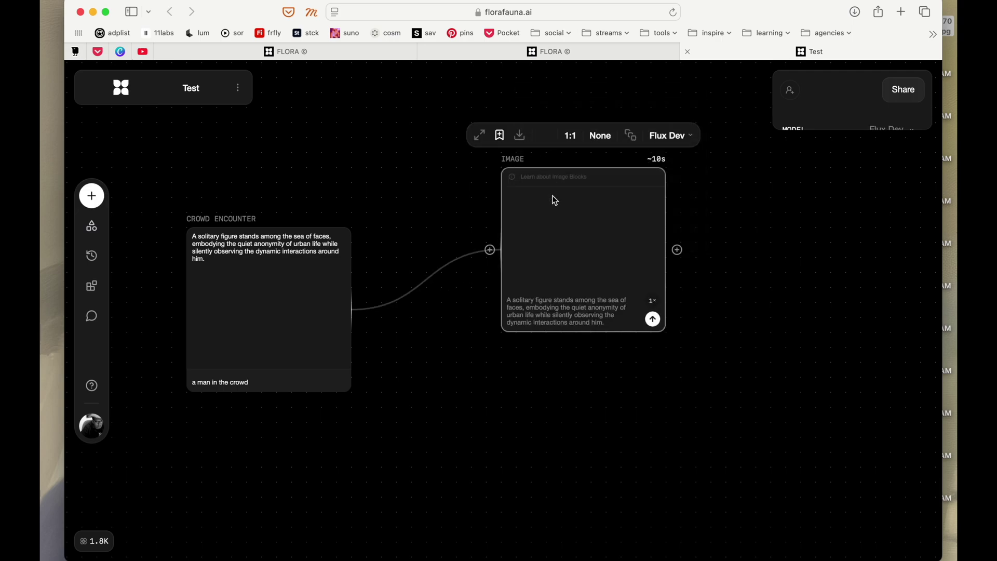
pyautogui.click(654, 322)
pyautogui.click(606, 391)
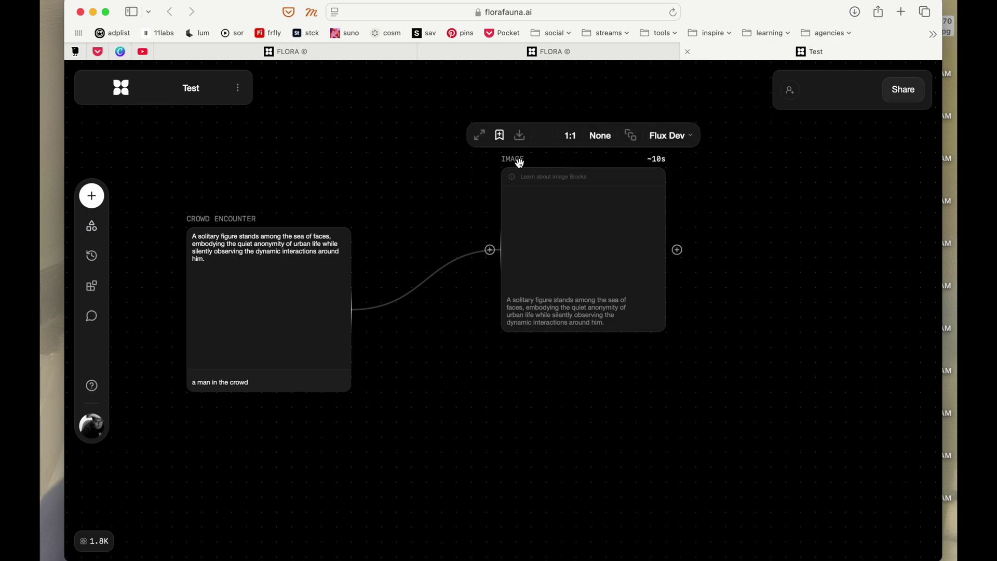
pyautogui.moveTo(520, 163); pyautogui.dragTo(429, 178)
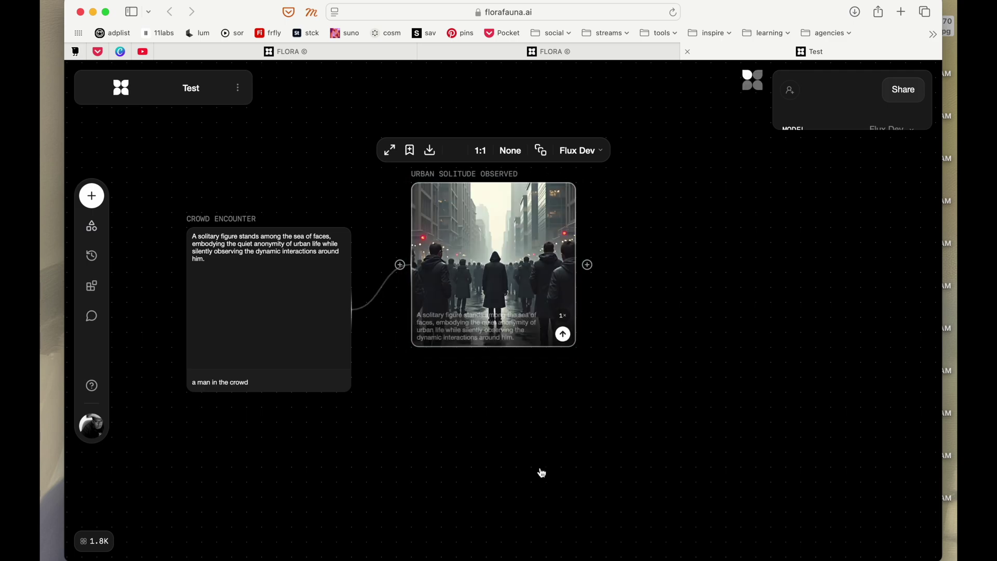
pyautogui.moveTo(494, 263); pyautogui.dragTo(493, 251)
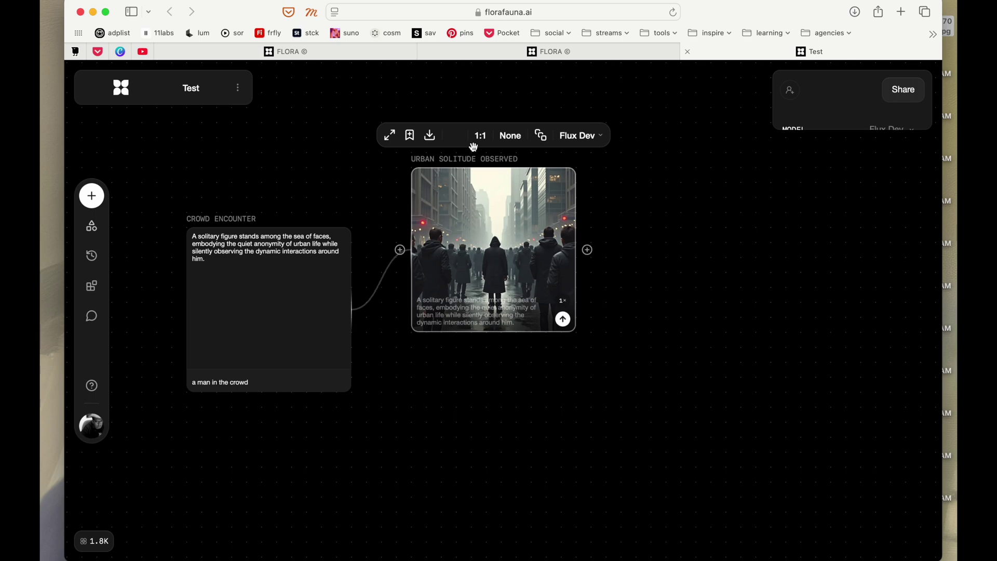
# Step: Turn the crowd image into a connected image block and generate a variation with the prompt "atmospheric , night, neon lights, dark"
pyautogui.moveTo(587, 248); pyautogui.dragTo(647, 388)
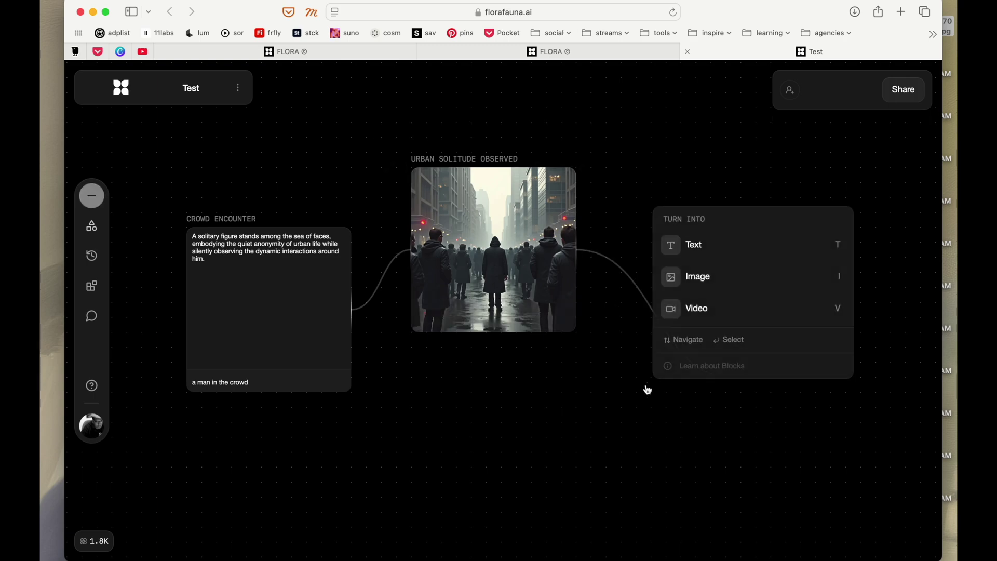
pyautogui.click(696, 290)
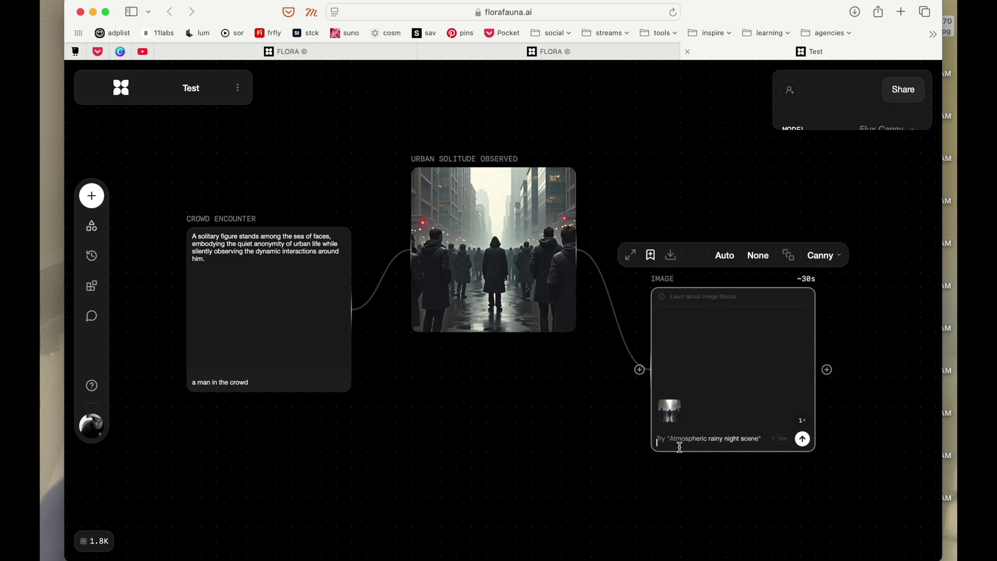
pyautogui.write('atmospheric , night, nea')
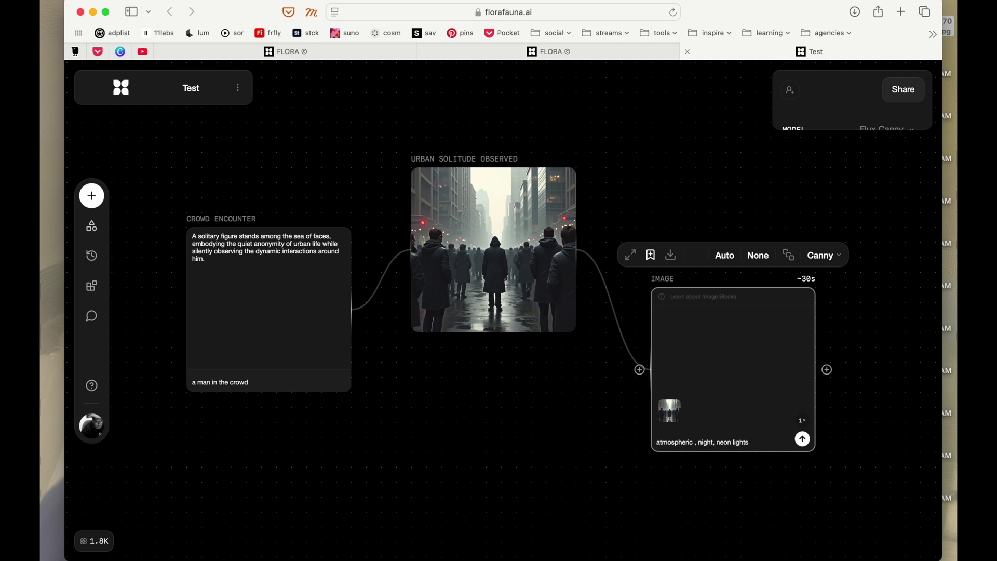
pyautogui.write(', dark')
pyautogui.press('Return')
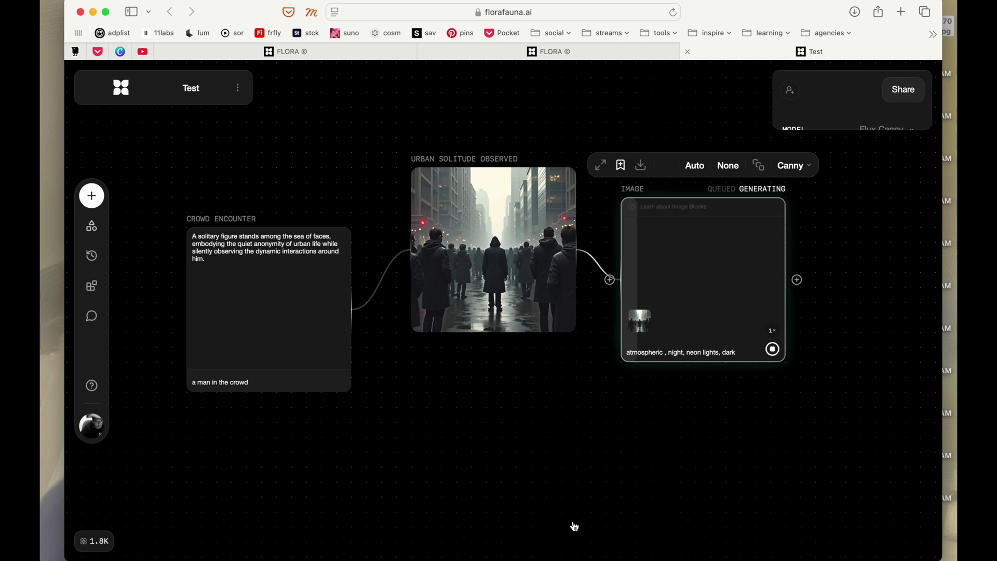
pyautogui.press('super+minus')
pyautogui.press('super+minus')
pyautogui.press('super+minus')
pyautogui.press('super+minus')
pyautogui.press('super+minus')
pyautogui.press('super+minus')
pyautogui.press('super+minus')
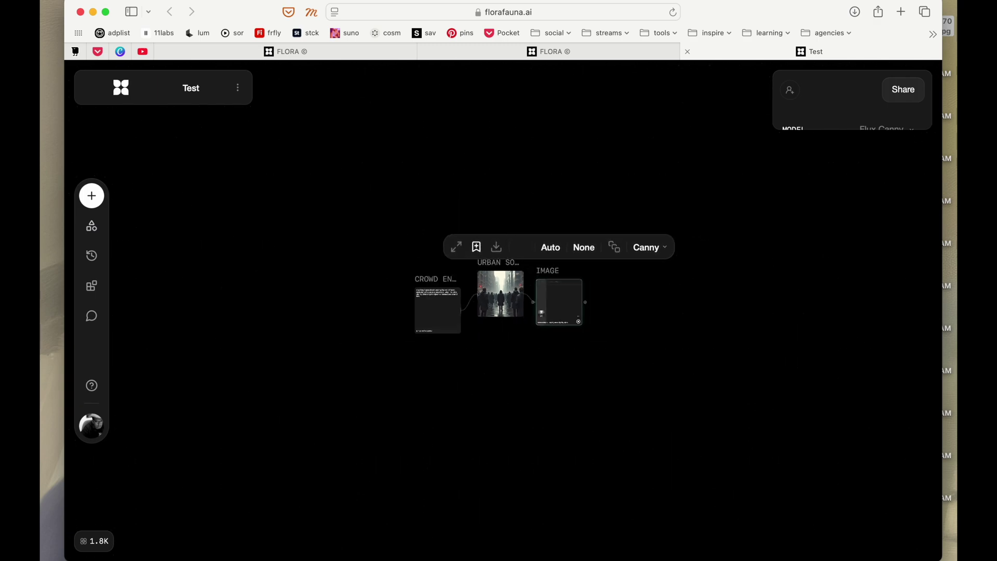
pyautogui.press('super+minus')
pyautogui.press('super+minus')
pyautogui.press('super+equal')
pyautogui.press('super+equal')
pyautogui.press('super+equal')
pyautogui.press('super+equal')
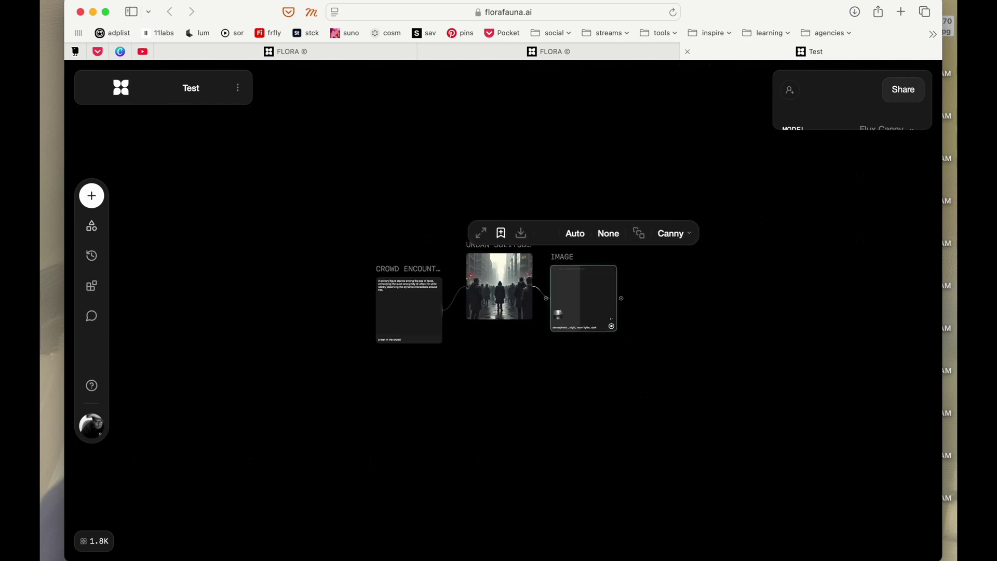
pyautogui.press('super+equal')
pyautogui.press('super+equal')
pyautogui.press('super+equal')
pyautogui.press('super+equal')
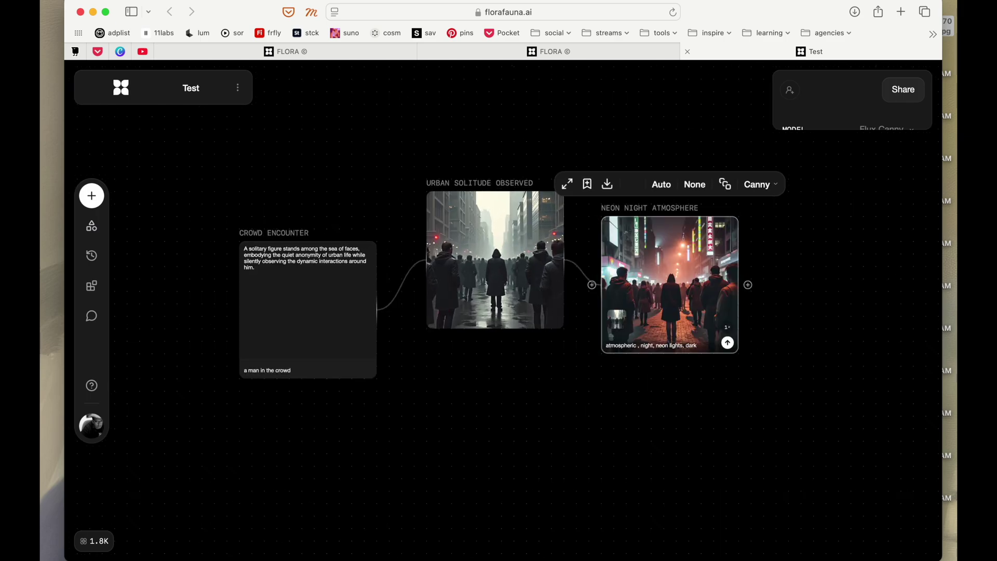
# Step: Shift the neon night image block slightly away from the source image and turn its image into a connected video block
pyautogui.moveTo(675, 277); pyautogui.dragTo(688, 276)
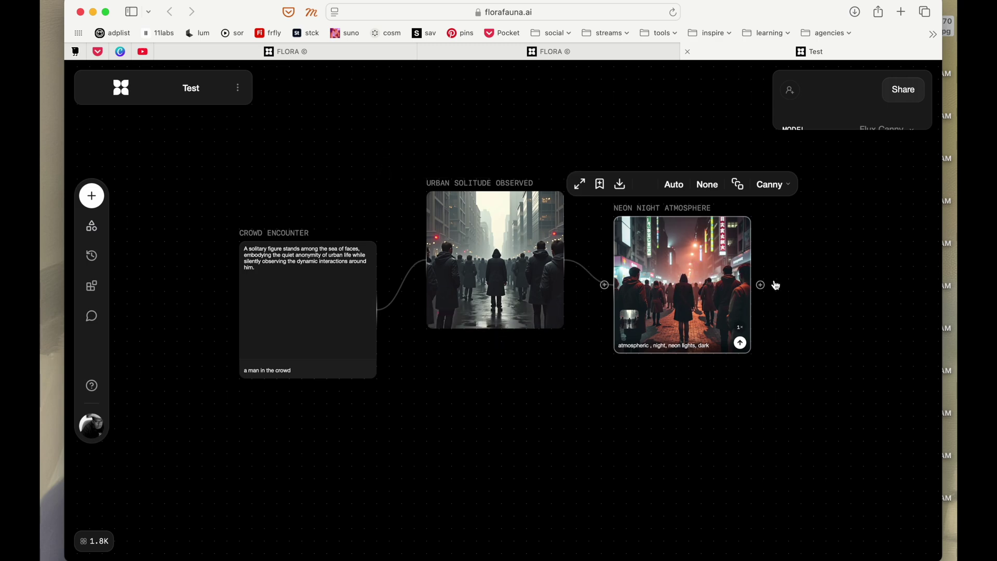
pyautogui.moveTo(765, 280); pyautogui.dragTo(802, 240)
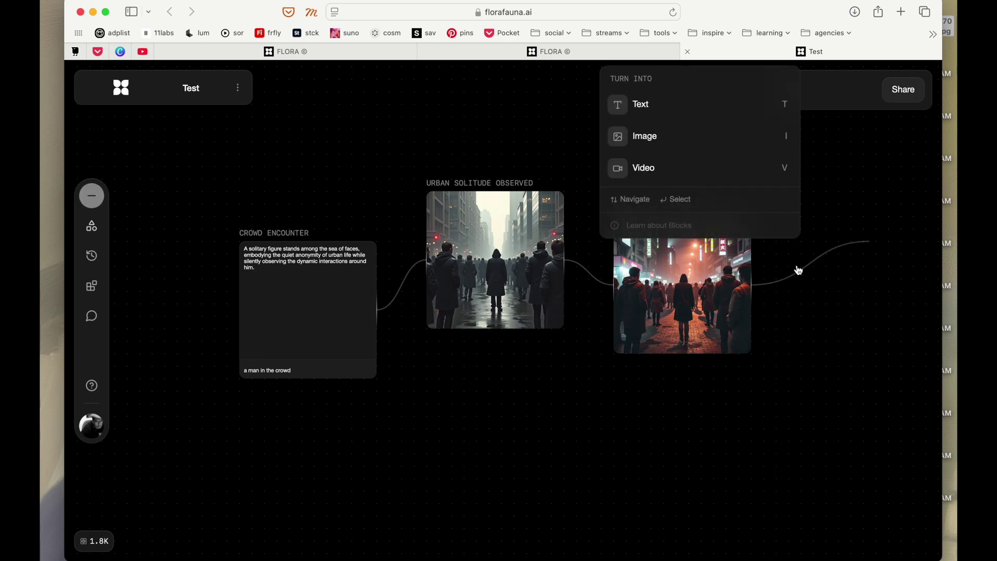
pyautogui.click(633, 170)
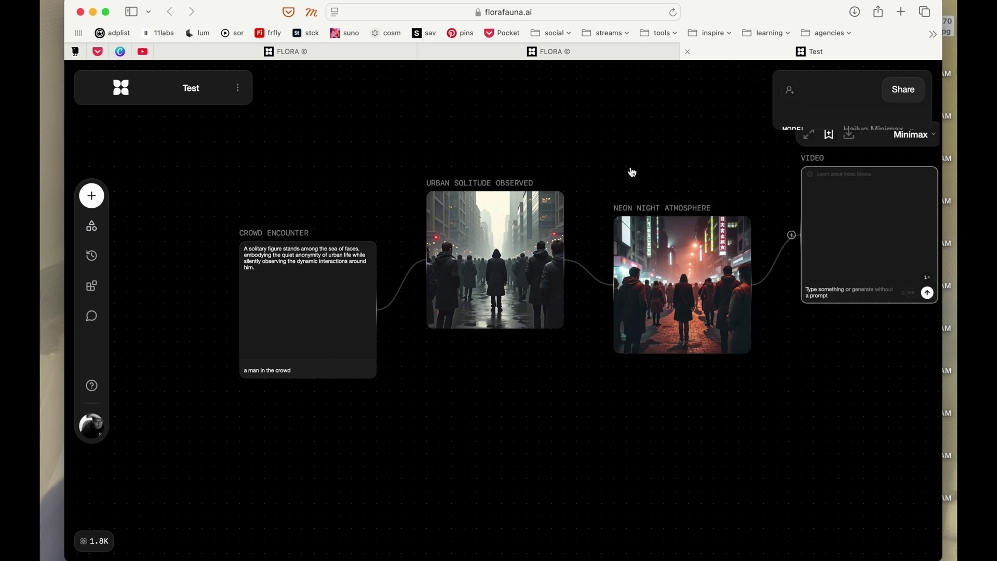
# Step: Generate the video from the neon night image without a prompt, and move the neon night image block higher on the canvas
pyautogui.click(928, 293)
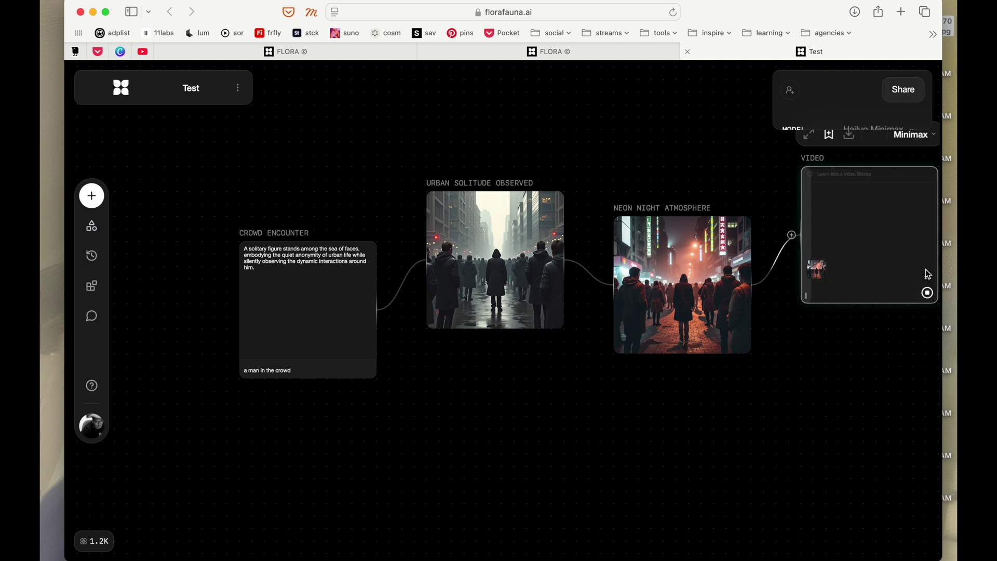
pyautogui.press('super+minus')
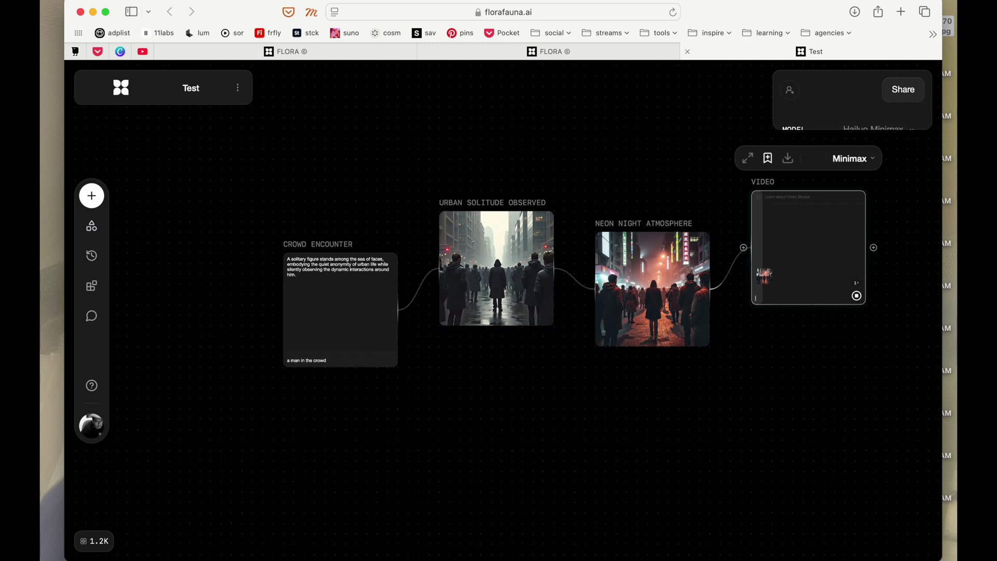
pyautogui.moveTo(681, 328); pyautogui.dragTo(671, 234)
pyautogui.doubleClick(632, 419)
pyautogui.moveTo(619, 404); pyautogui.dragTo(552, 412)
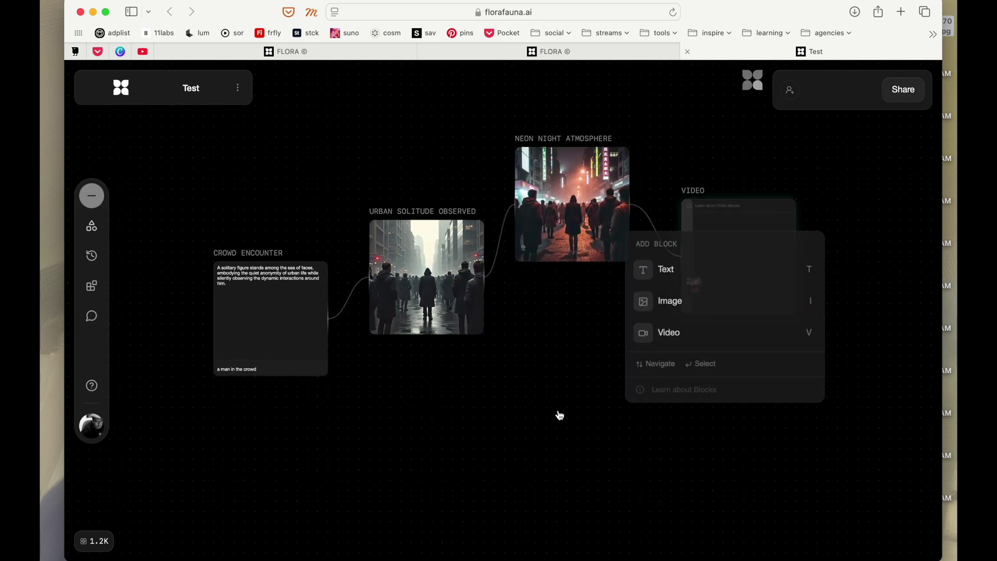
pyautogui.press('v')
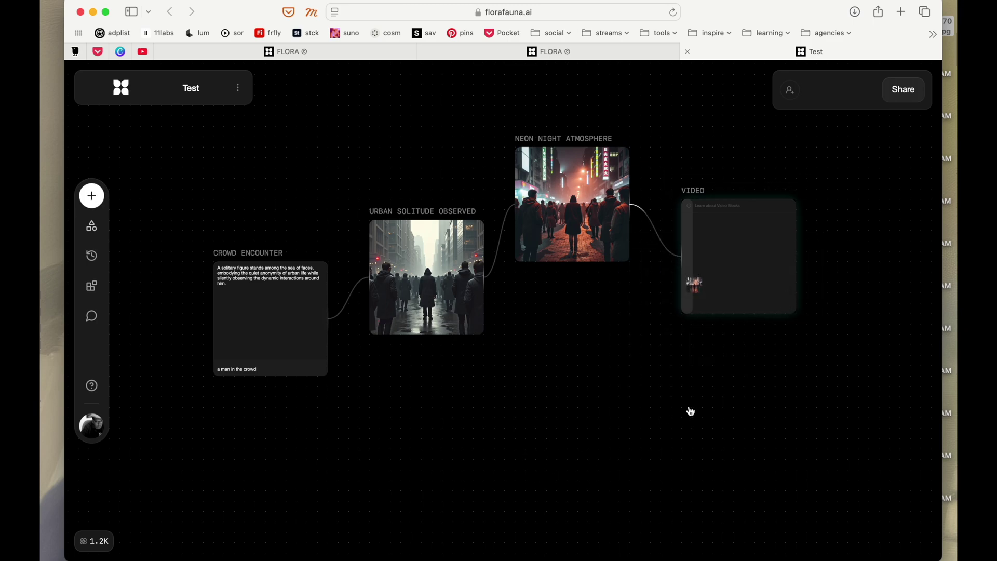
pyautogui.rightClick(488, 418)
pyautogui.click(448, 413)
# Step: Add an image block below the workflow, upload the Desktop JPG starting with c0a2ee2b64c637 into it, and reposition the block in free space
pyautogui.doubleClick(506, 415)
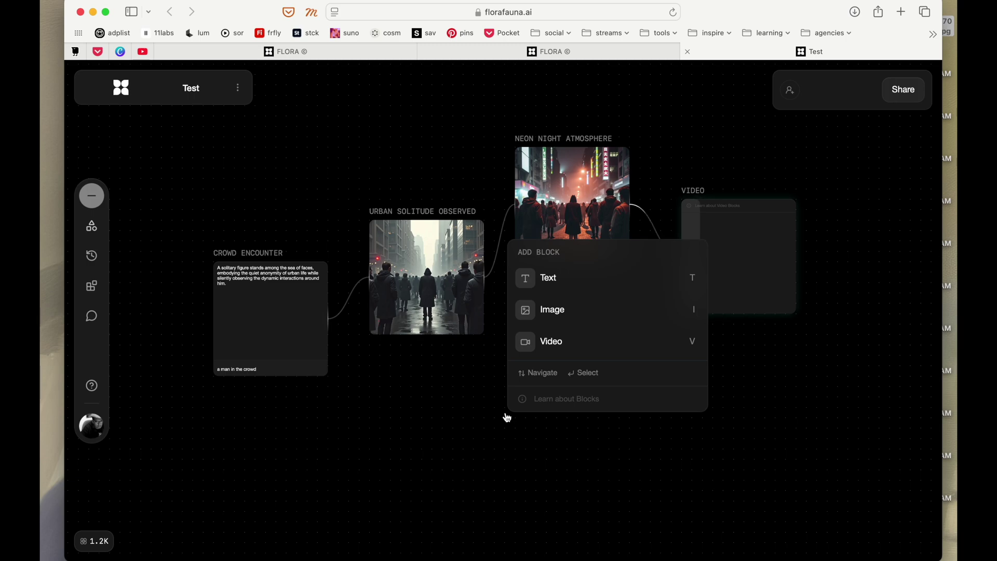
pyautogui.click(537, 320)
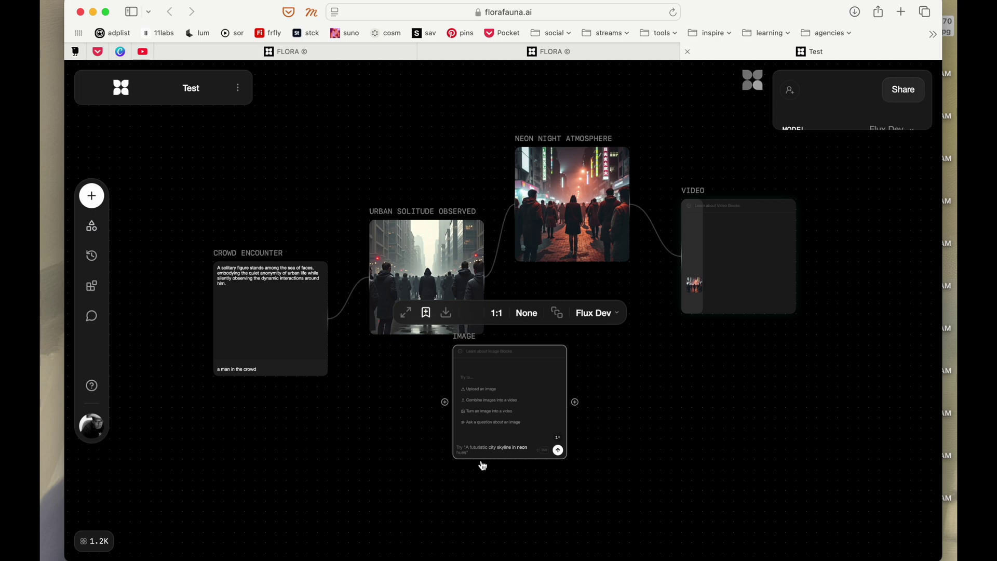
pyautogui.click(474, 390)
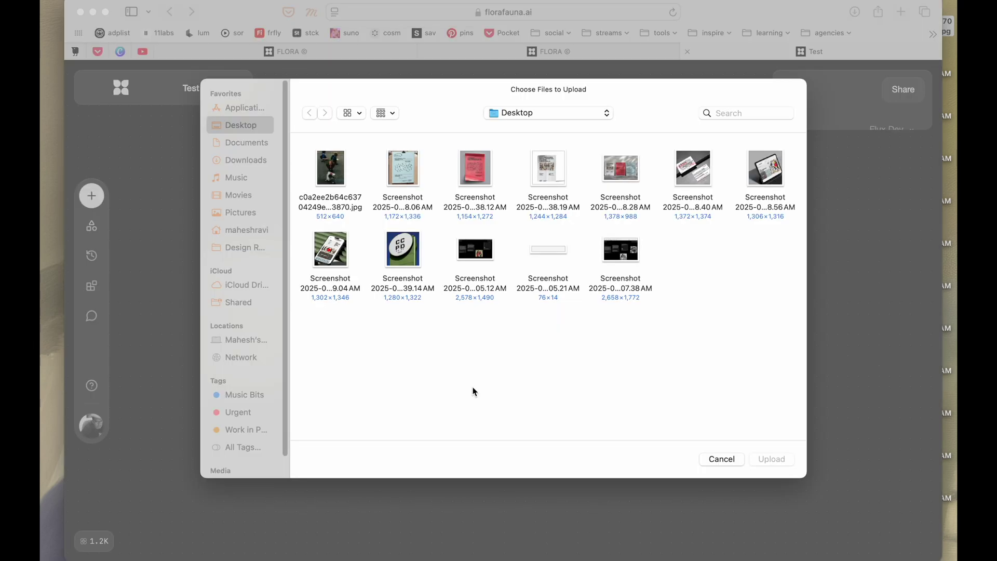
pyautogui.doubleClick(341, 181)
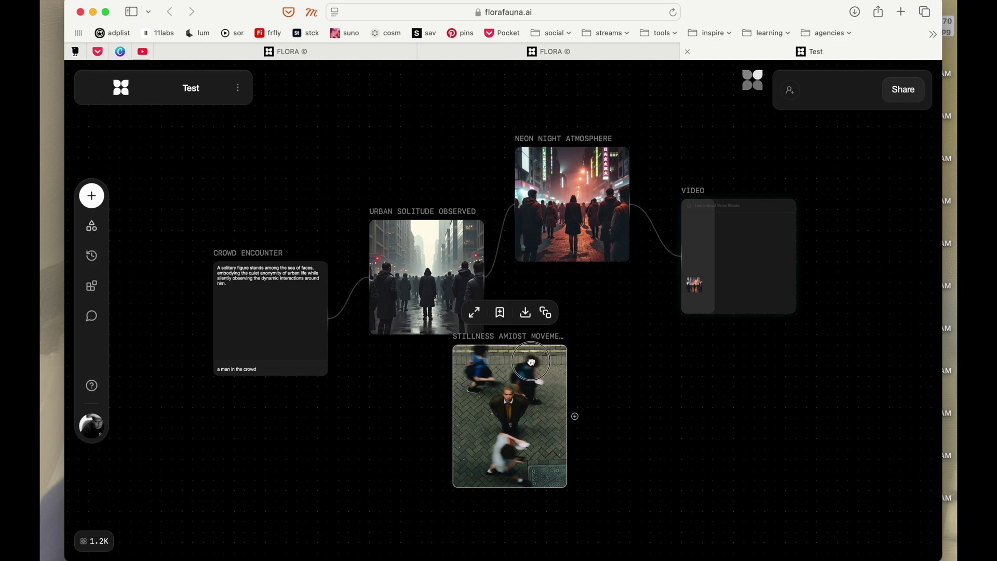
pyautogui.moveTo(532, 362); pyautogui.dragTo(551, 396)
pyautogui.click(482, 381)
pyautogui.click(482, 385)
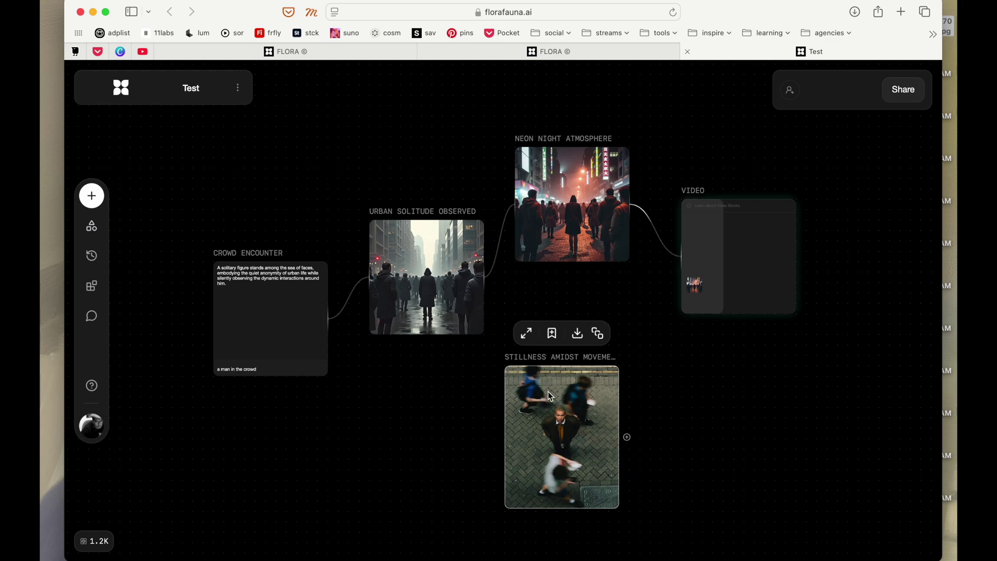
# Step: Turn the uploaded street photo into a connected image block and generate it with the prompt "create variations"
pyautogui.moveTo(626, 431); pyautogui.dragTo(697, 449)
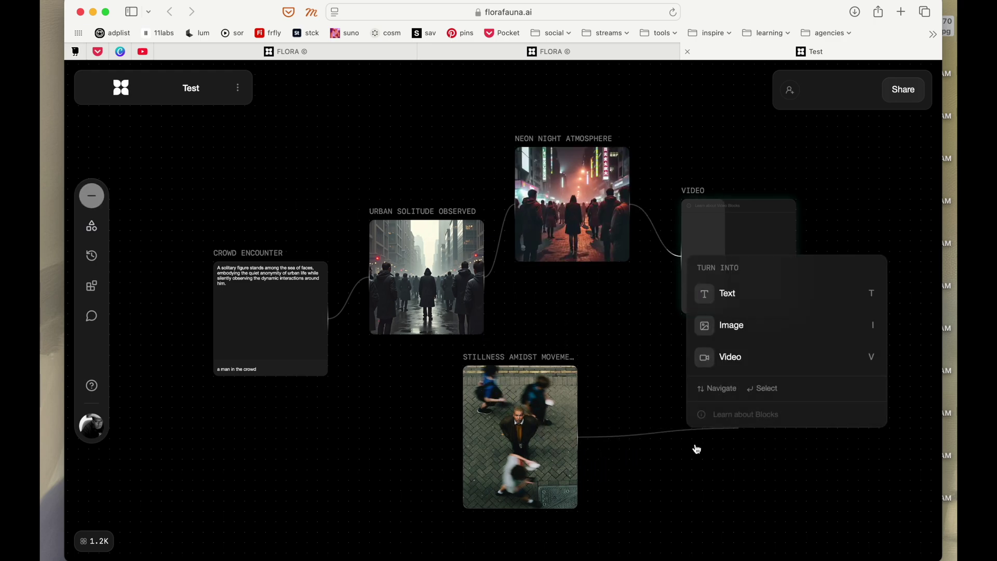
pyautogui.click(730, 326)
pyautogui.click(733, 511)
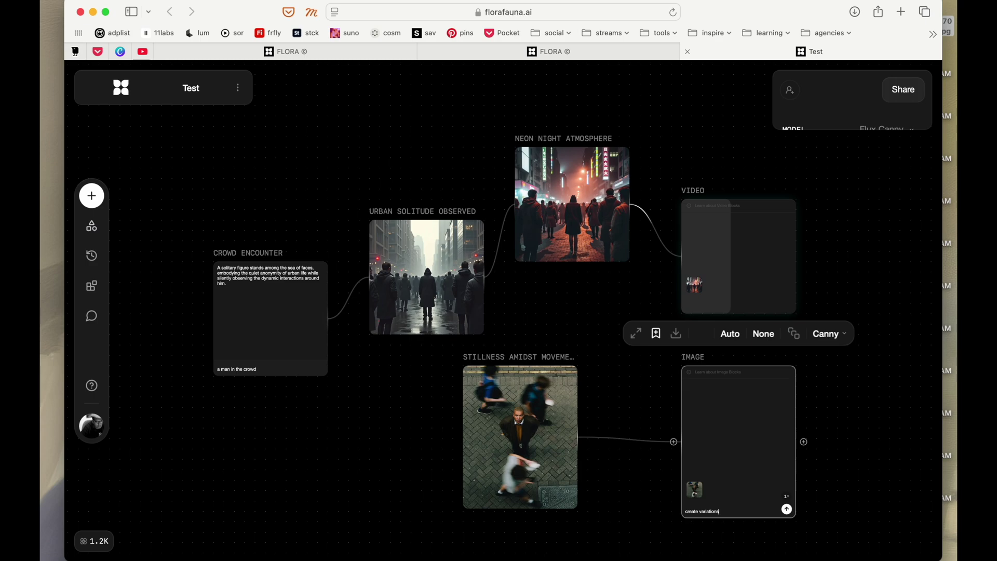
pyautogui.press('Return')
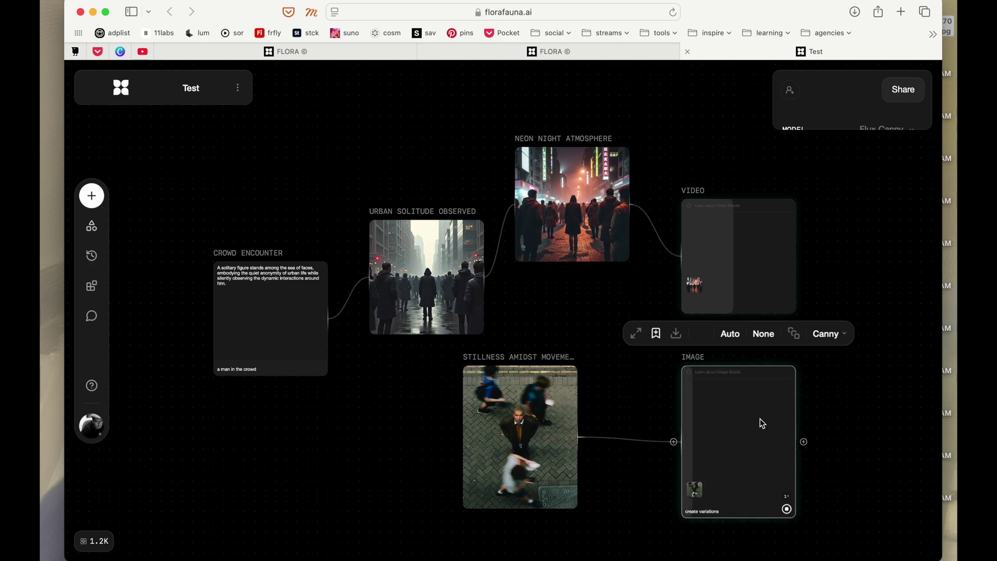
# Step: Move the generating variation block closer to the uploaded street photo
pyautogui.moveTo(752, 419); pyautogui.dragTo(696, 437)
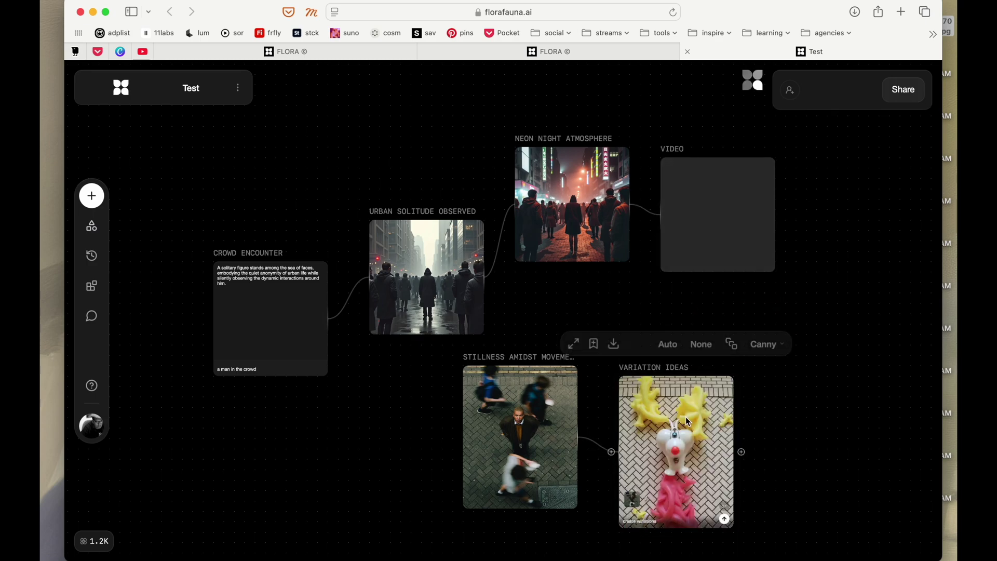
pyautogui.moveTo(682, 413); pyautogui.dragTo(671, 392)
pyautogui.click(798, 392)
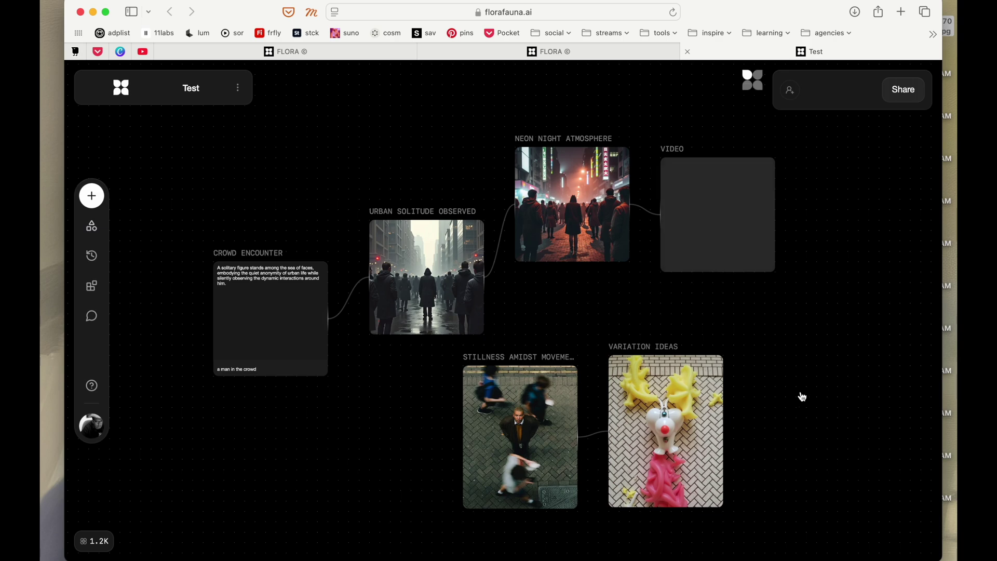
# Step: Space the street photo and variation blocks apart, and regenerate the variation using the text from the crowd text block as its prompt
pyautogui.click(713, 417)
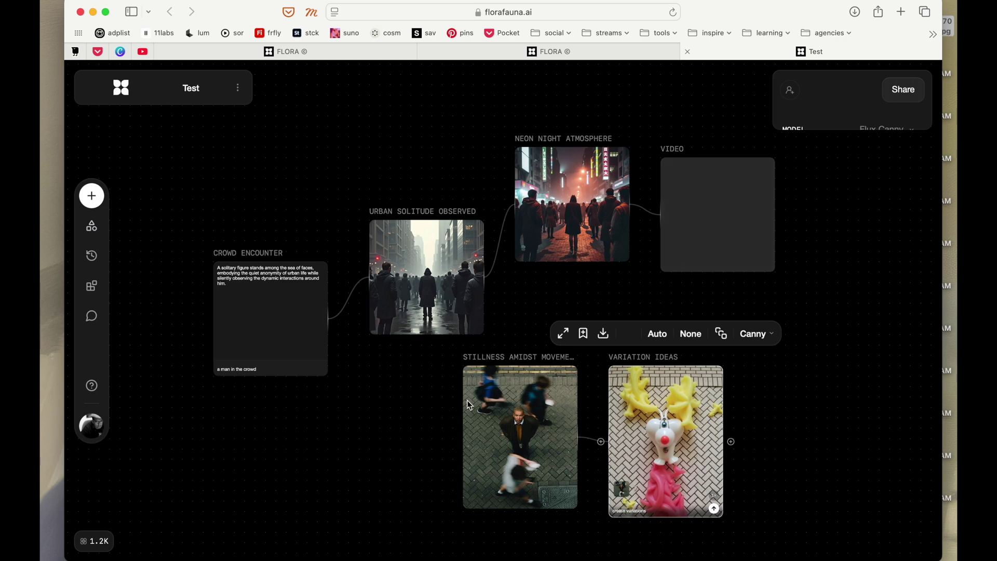
pyautogui.click(273, 318)
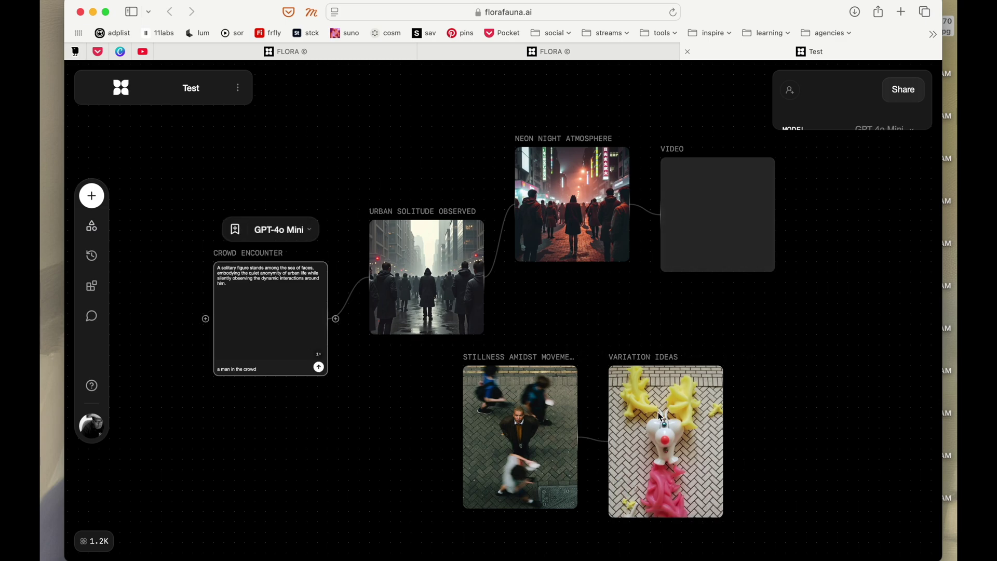
pyautogui.moveTo(661, 417); pyautogui.dragTo(694, 430)
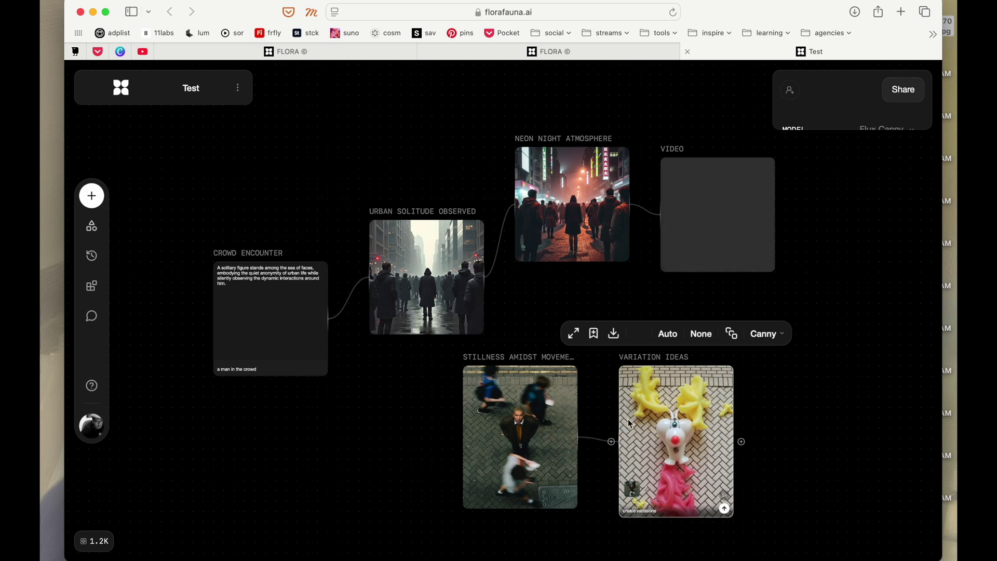
pyautogui.click(533, 424)
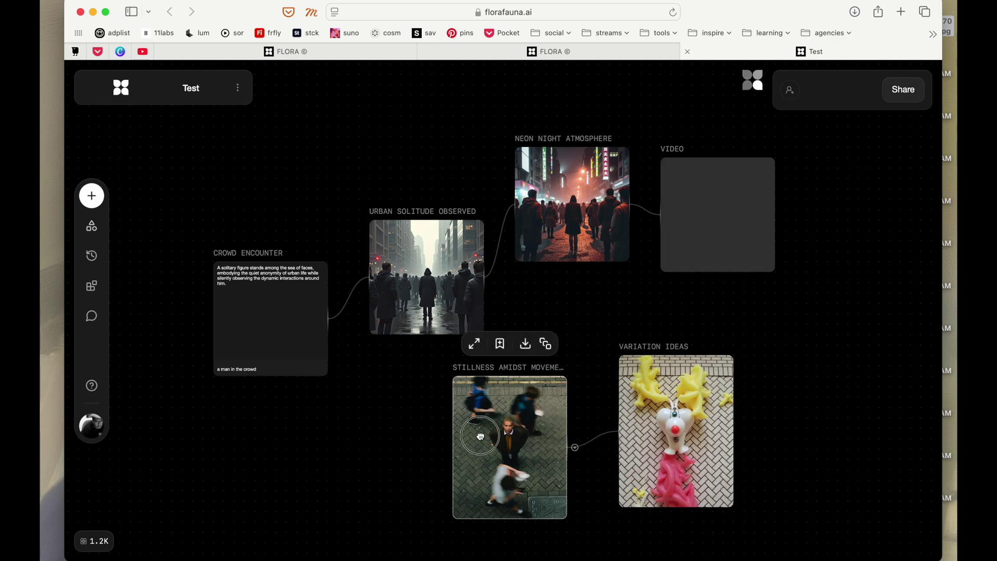
pyautogui.moveTo(477, 429); pyautogui.dragTo(435, 429)
pyautogui.click(651, 419)
pyautogui.moveTo(652, 419); pyautogui.dragTo(599, 447)
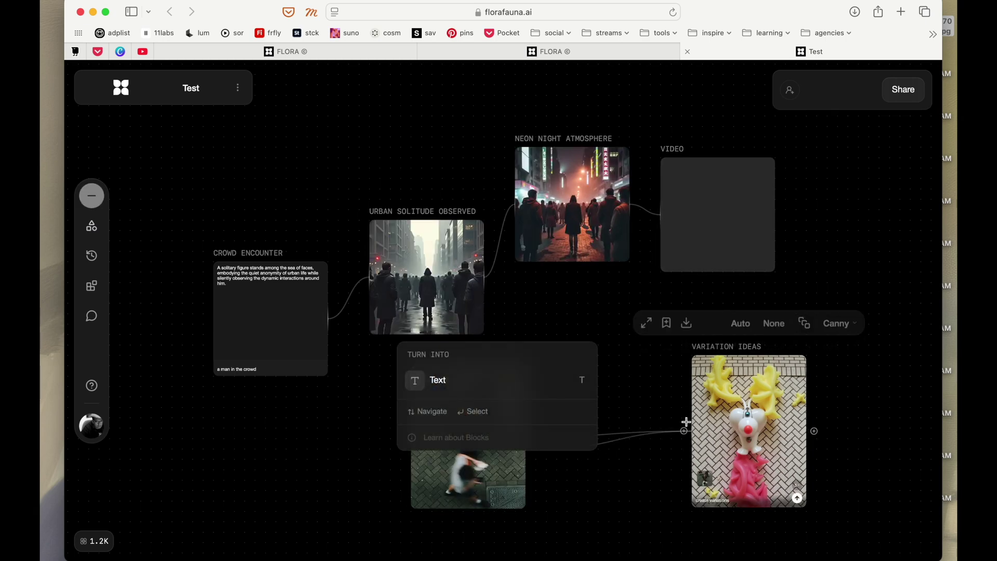
pyautogui.press('Escape')
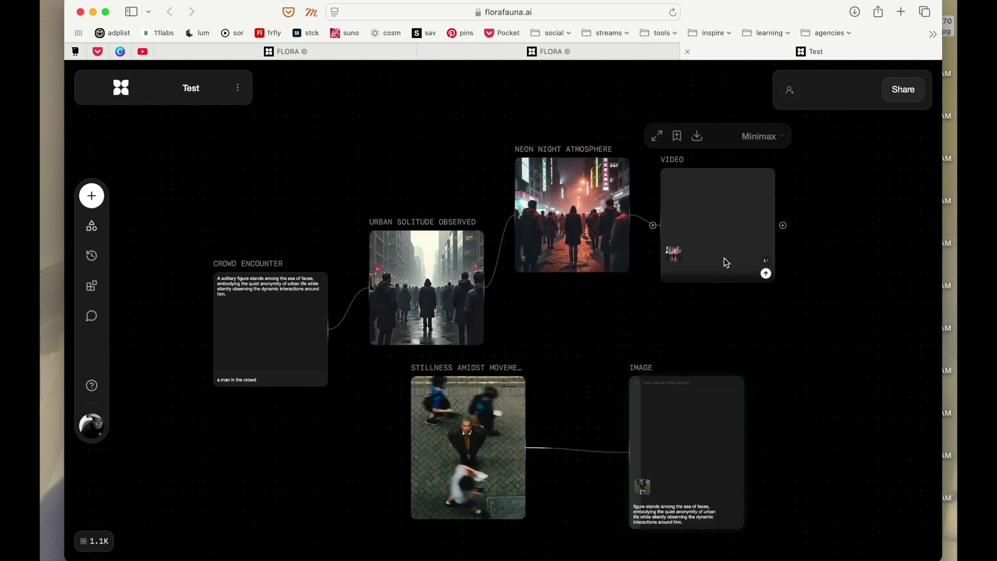
# Step: Download the video from the video block and preview the downloaded file FLORA-Test-494a8805.mp4 on the desktop
pyautogui.click(726, 260)
pyautogui.rightClick(733, 235)
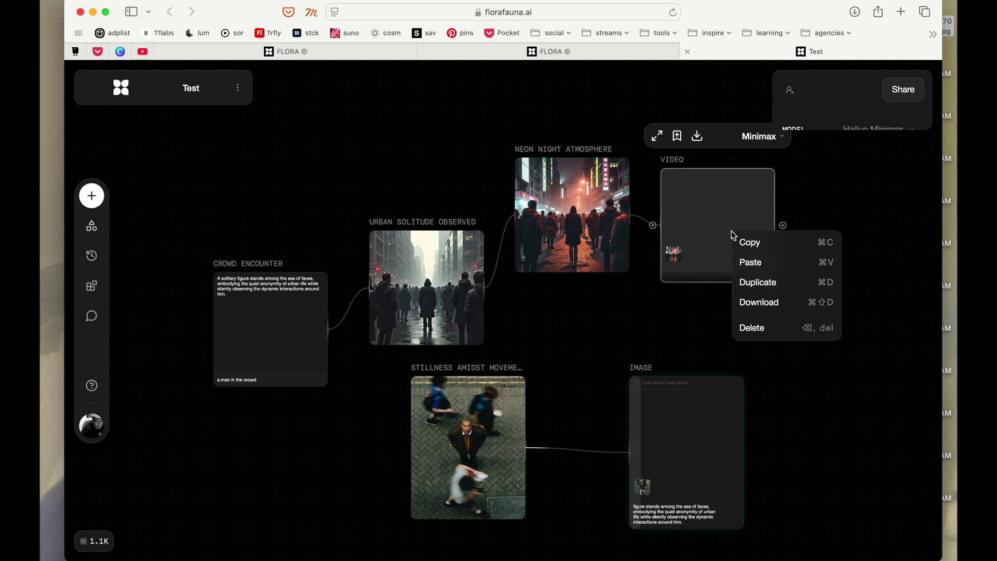
pyautogui.click(714, 220)
pyautogui.rightClick(715, 220)
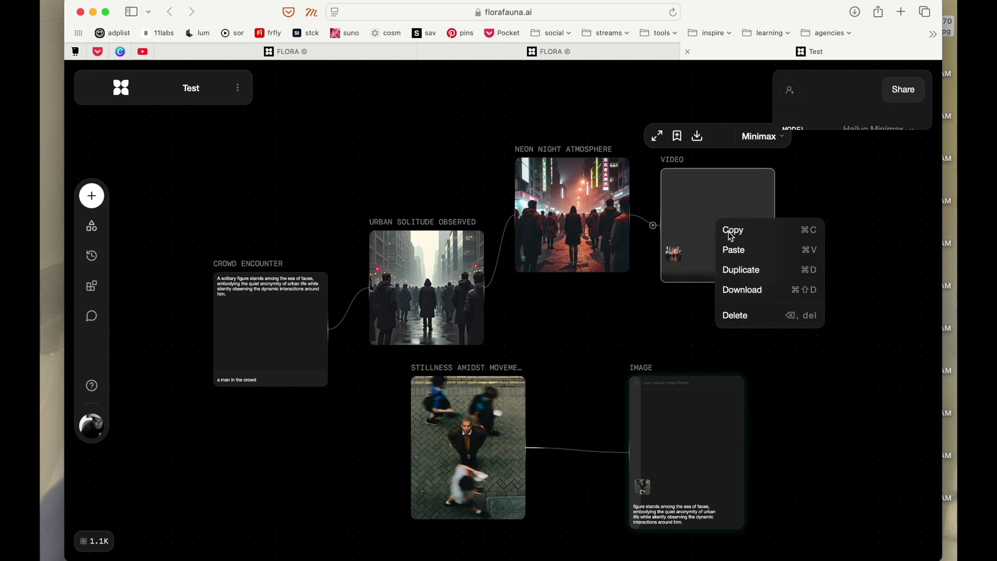
pyautogui.click(753, 292)
pyautogui.click(624, 319)
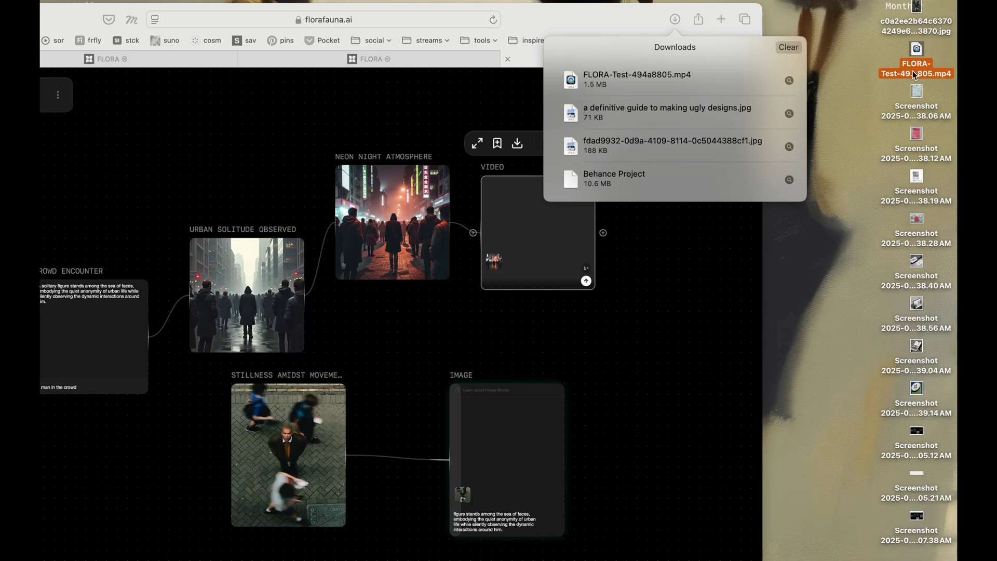
pyautogui.press('space')
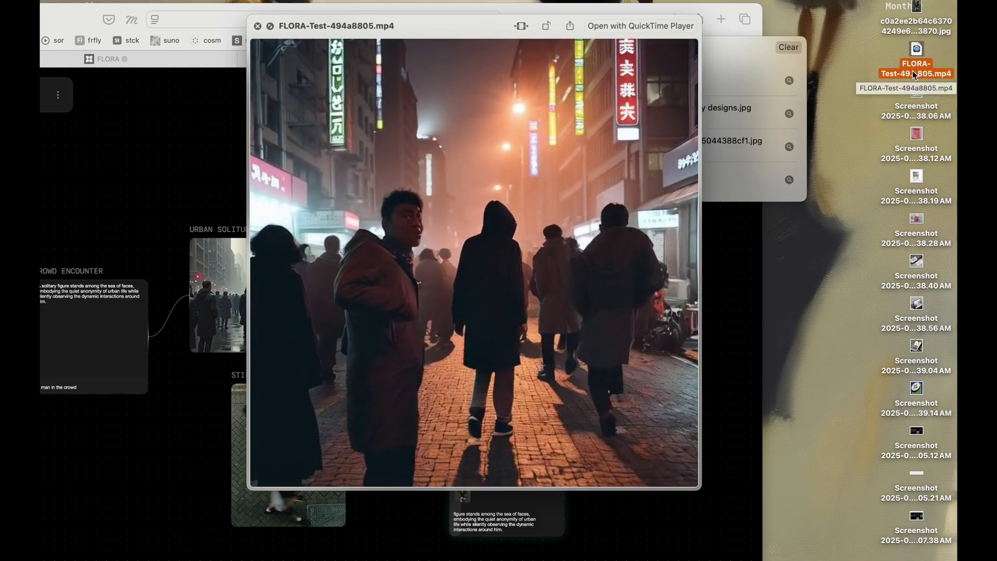
pyautogui.press('space')
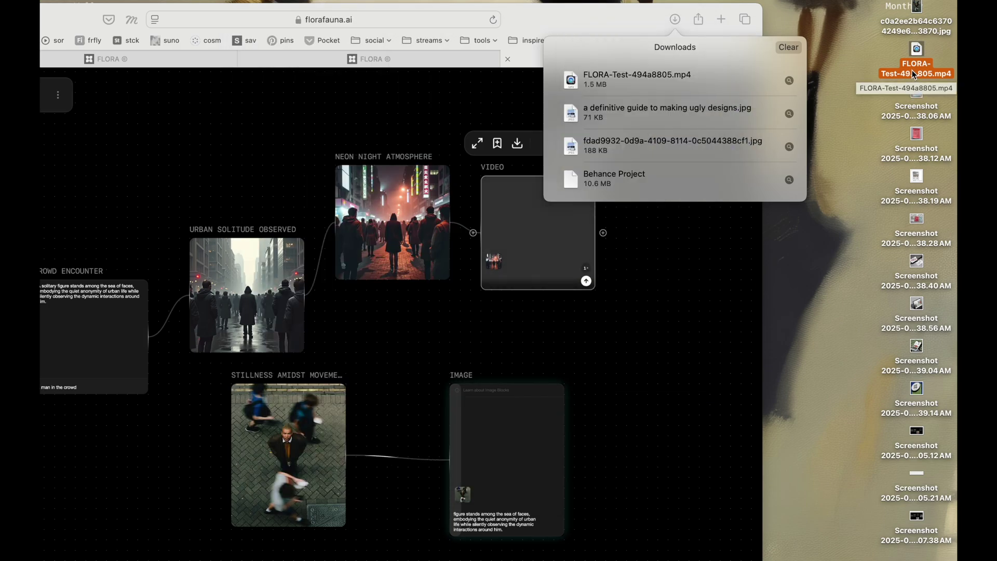
# Step: Clear the browser's downloads list and move the browser window back across the desktop
pyautogui.click(639, 414)
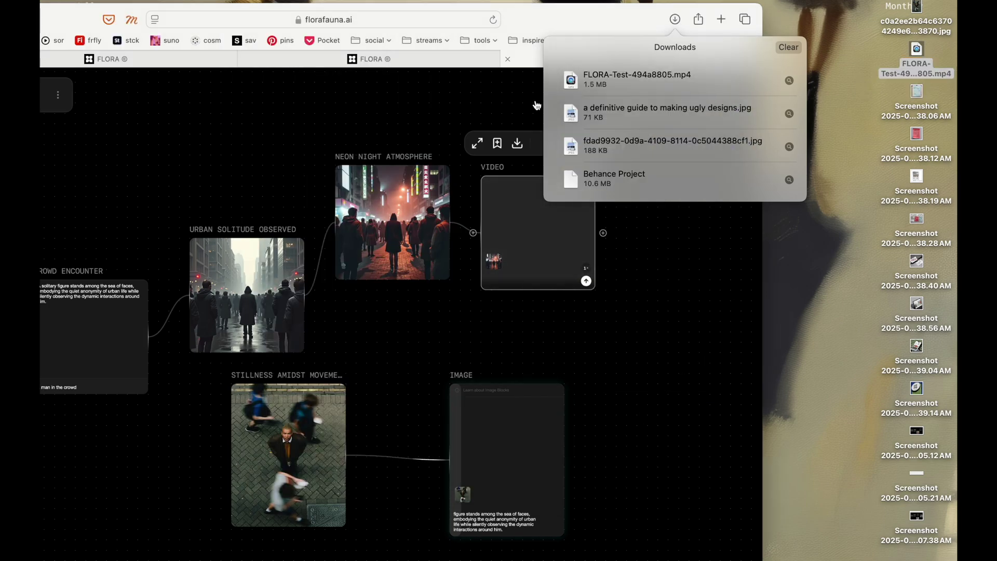
pyautogui.click(782, 47)
pyautogui.moveTo(604, 8); pyautogui.dragTo(733, 2)
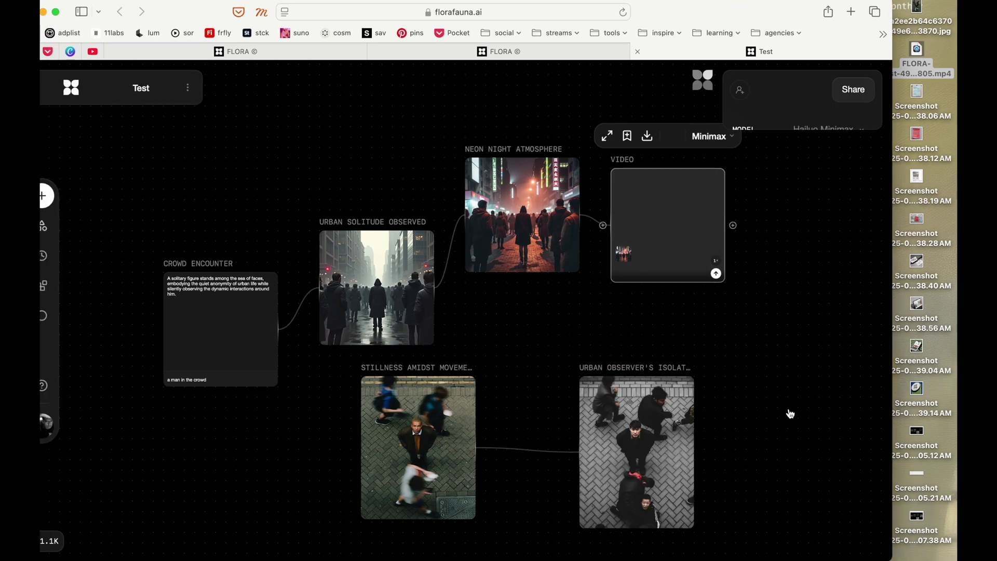
# Step: Place the regenerated street image block close beside the uploaded photo, slightly higher than it, and deselect it
pyautogui.moveTo(624, 435); pyautogui.dragTo(614, 433)
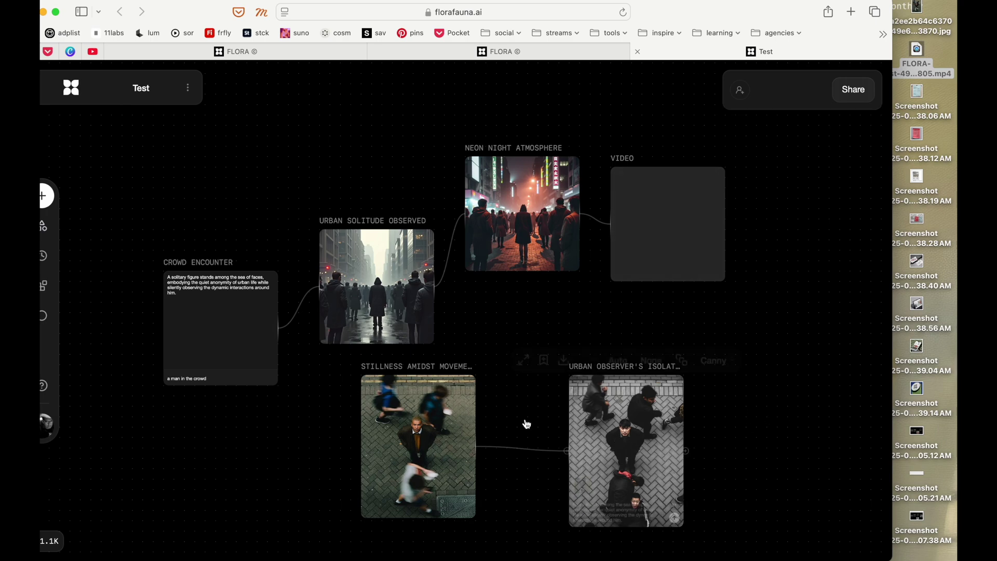
pyautogui.moveTo(682, 456); pyautogui.dragTo(648, 449)
pyautogui.click(773, 437)
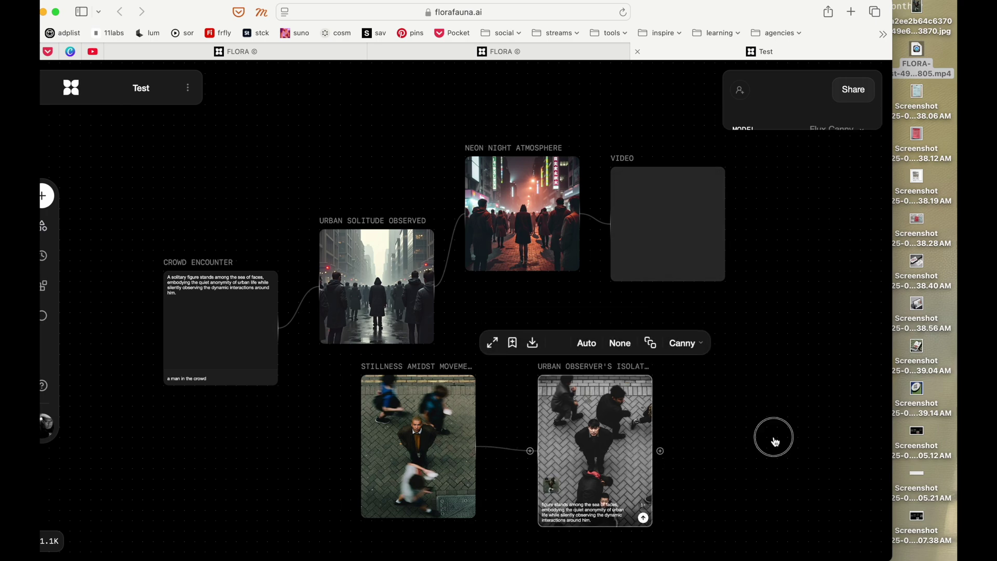
pyautogui.moveTo(590, 434); pyautogui.dragTo(587, 417)
pyautogui.click(756, 395)
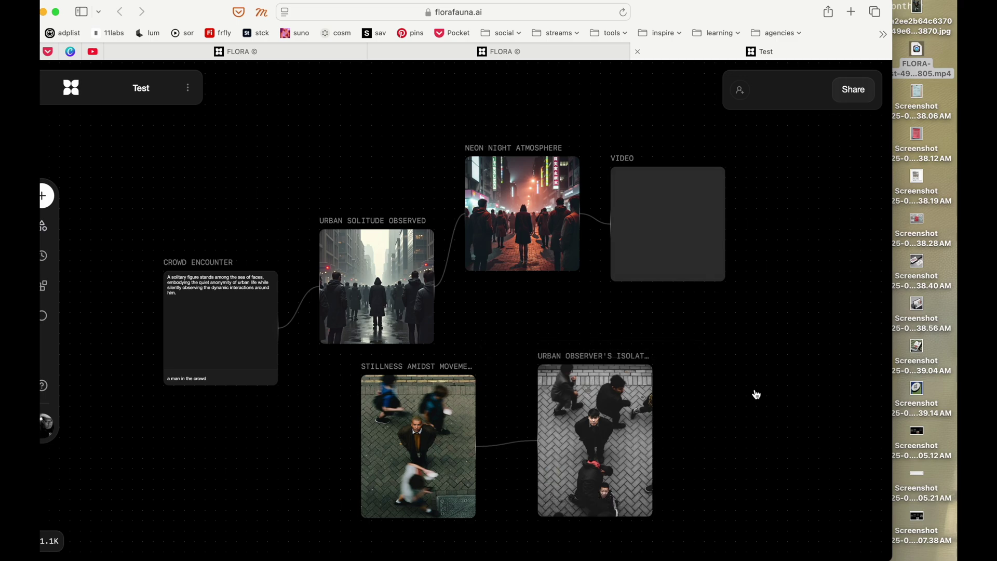